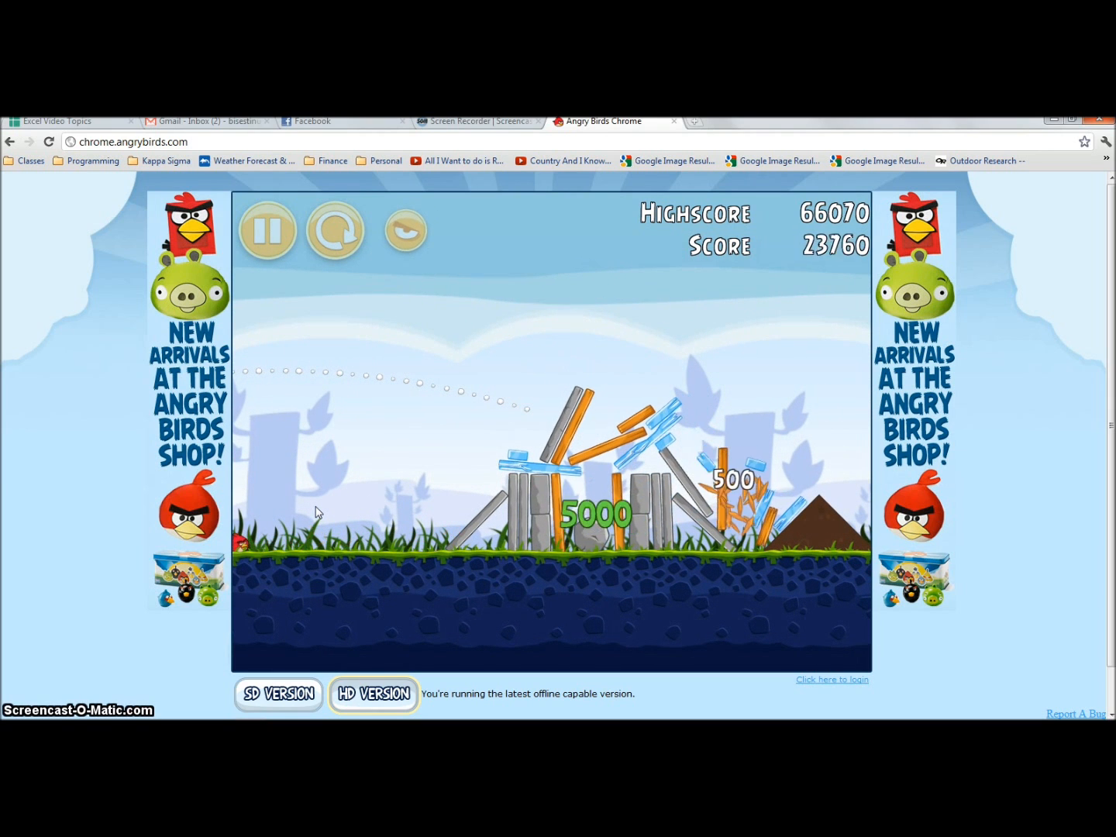
- Pause the Angry Birds game and switch to the Section 3.xlsx workbook in Excel
left_click(267, 231)
key("alt+Tab")
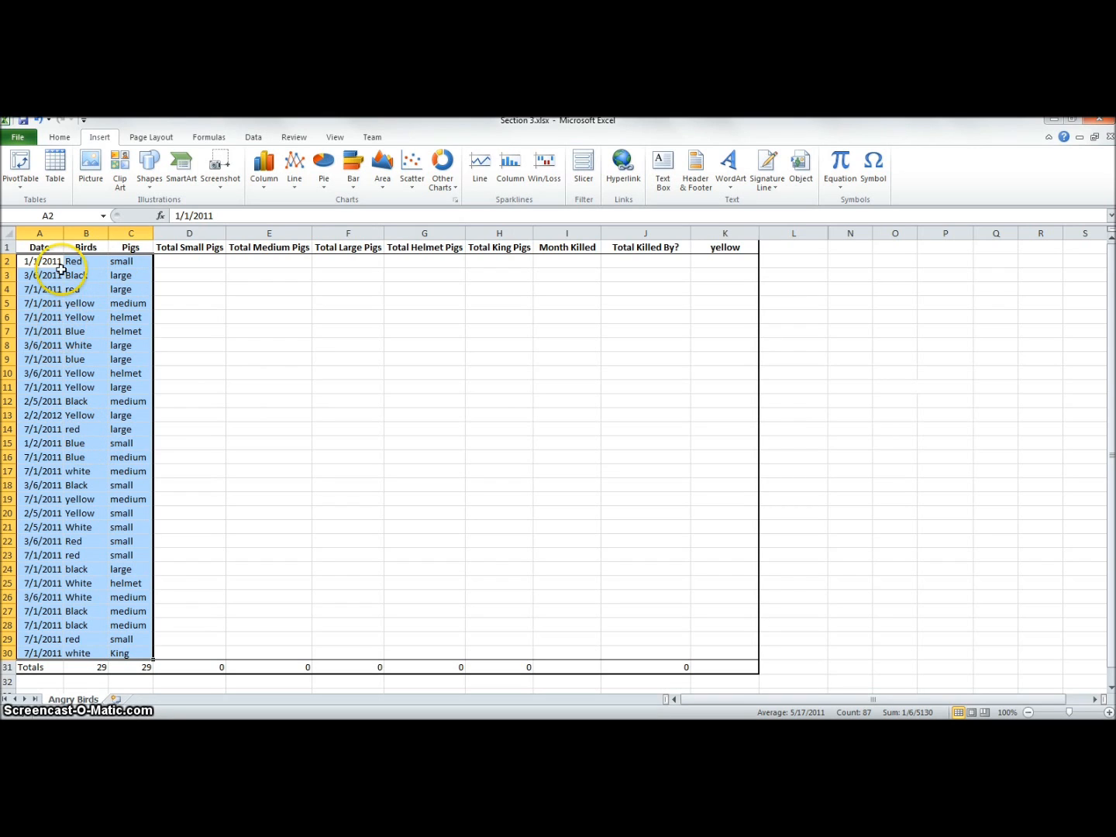
- Examine the Date, Birds and Pigs columns and their entries in the first data row
left_click(39, 233)
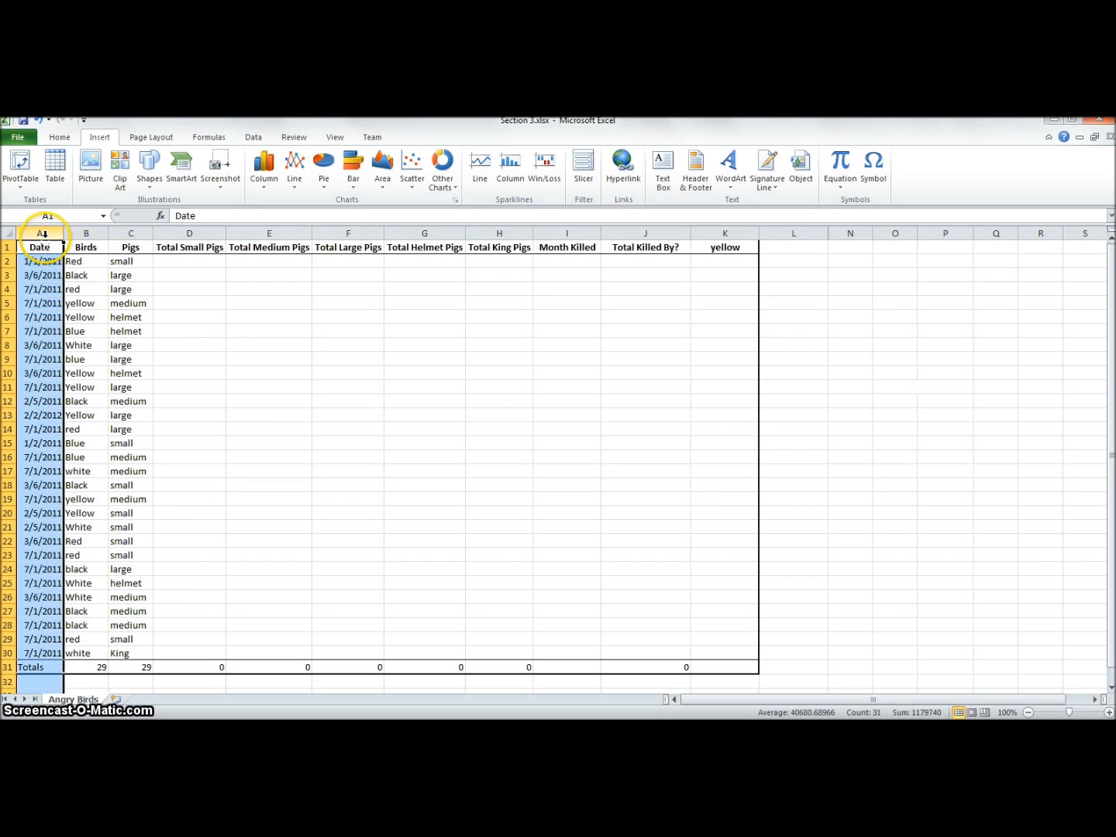
left_click(86, 234)
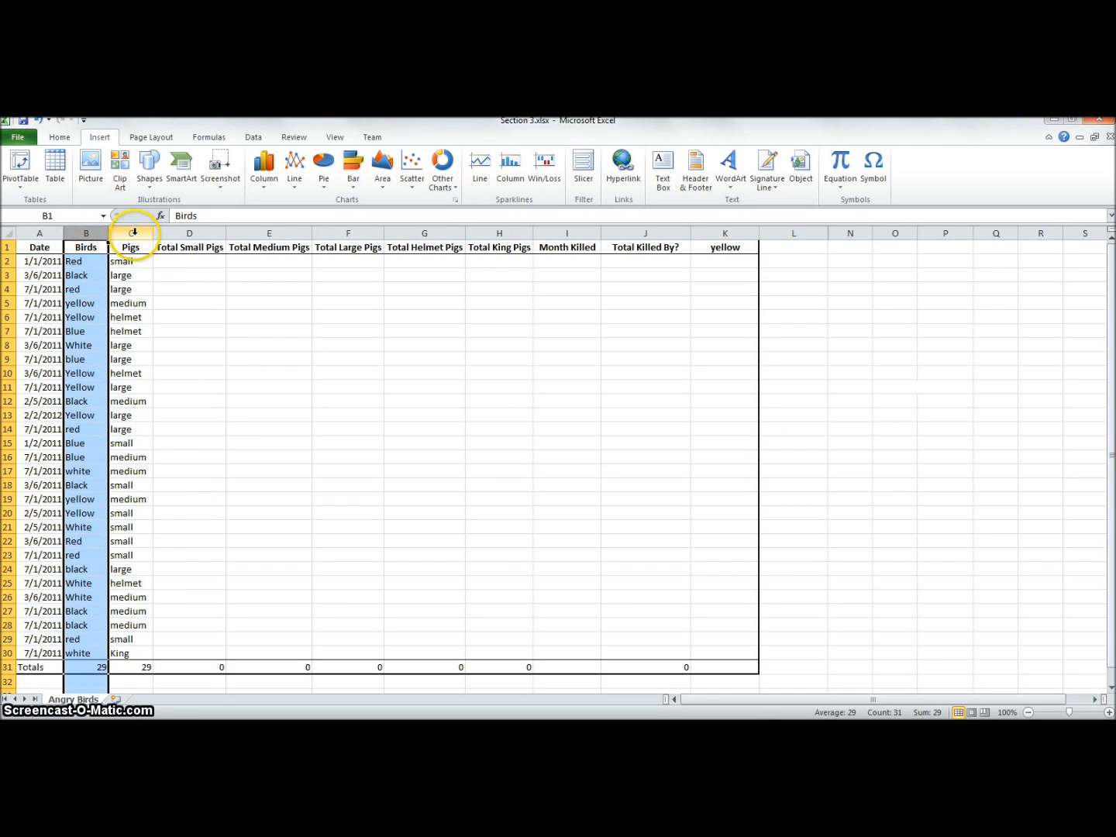
left_click(133, 233)
left_click(169, 261)
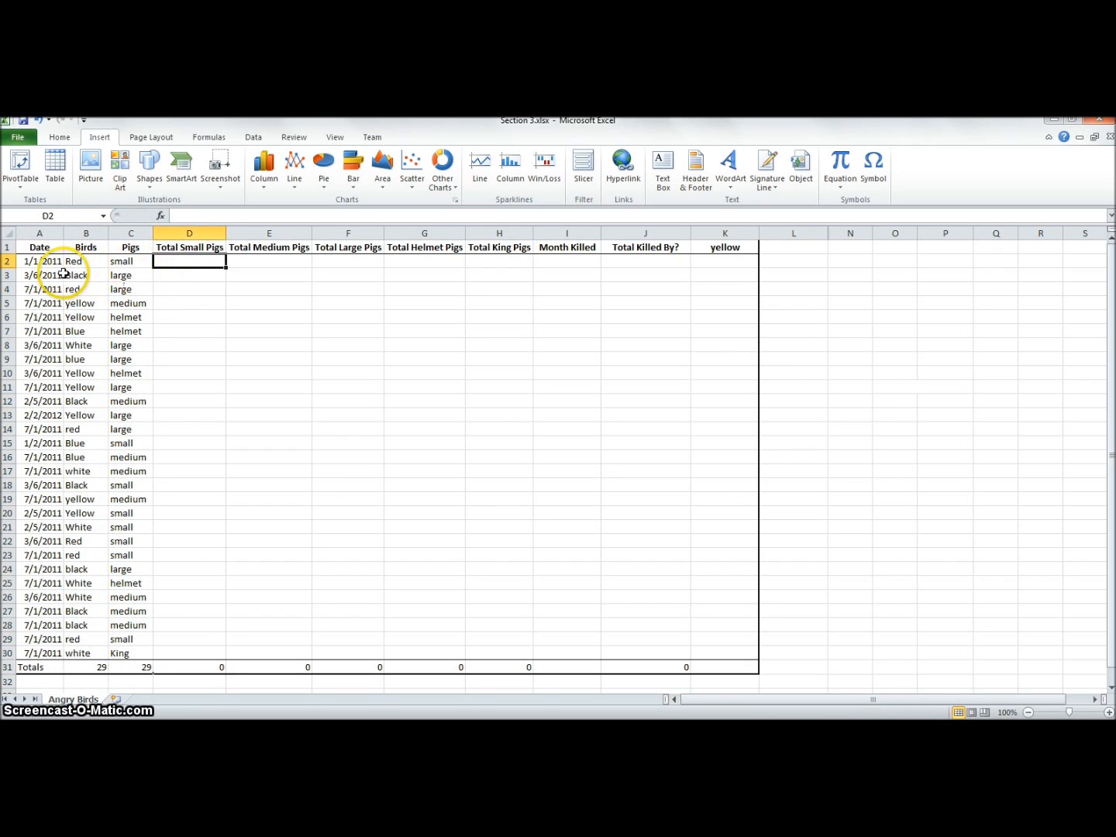
left_click(45, 261)
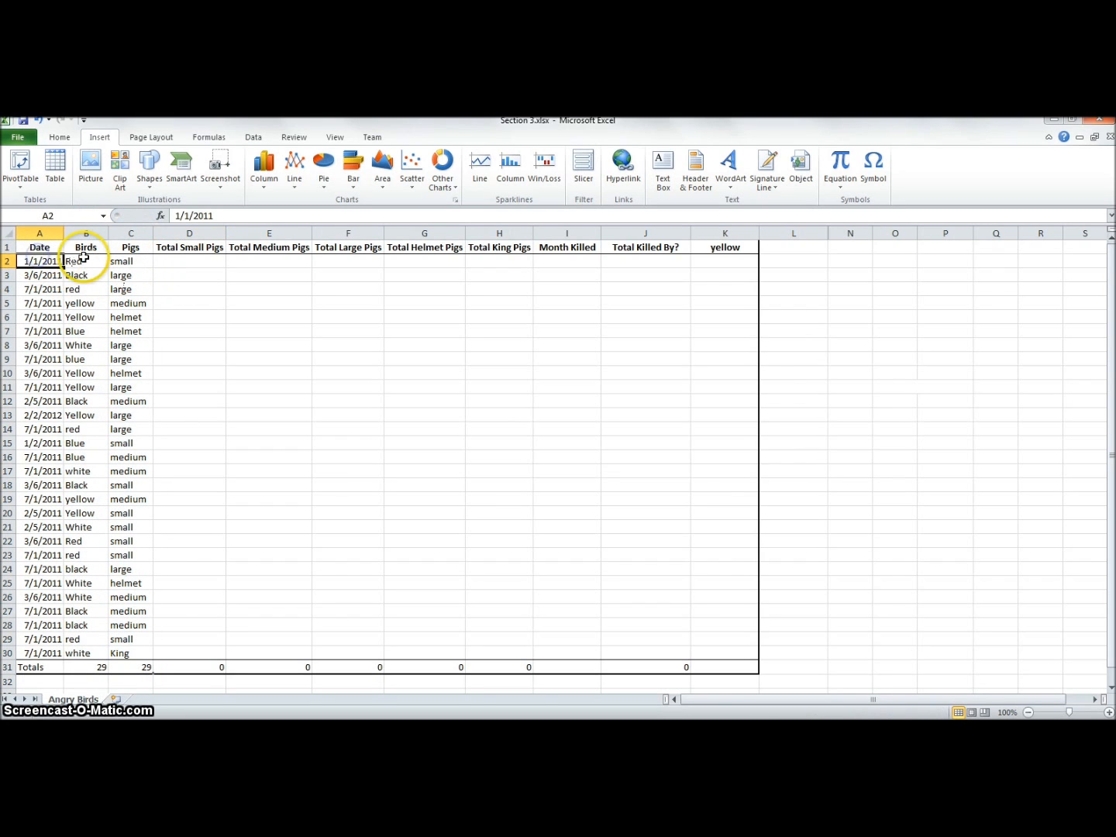
left_click(85, 261)
left_click(149, 262)
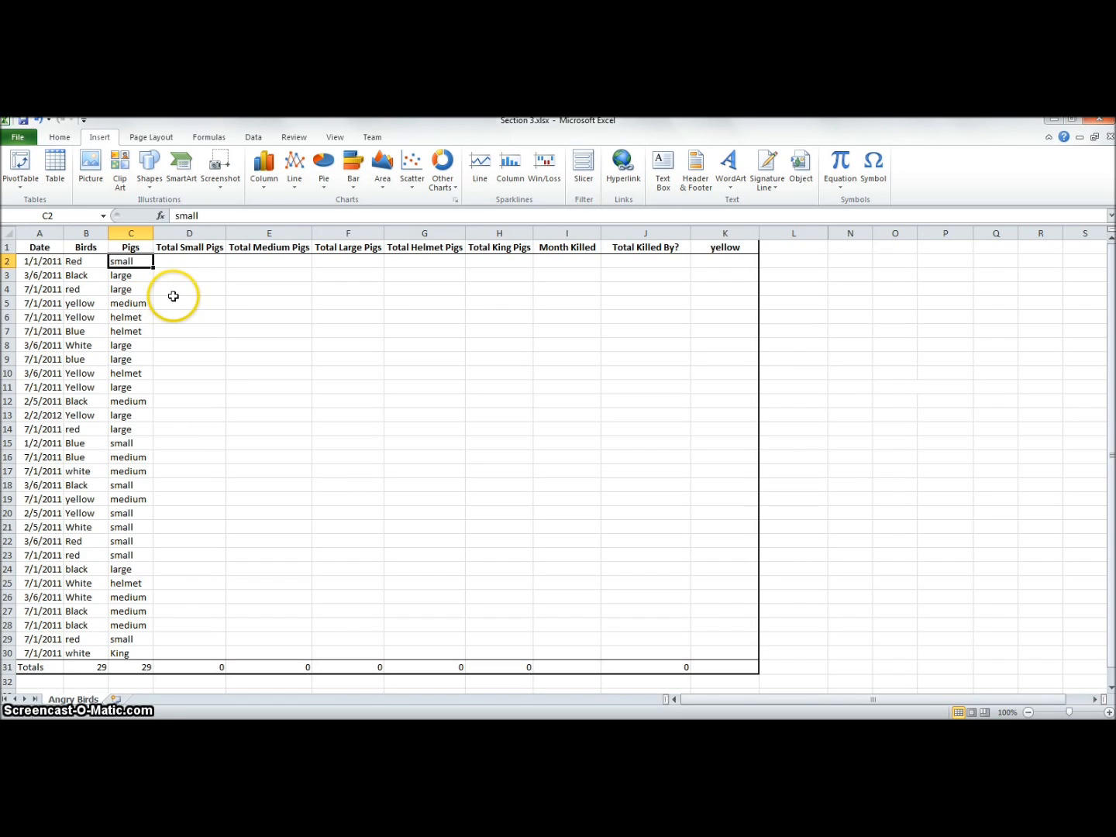
- Inspect the Total Small Pigs column and the range its formula in the Totals row adds up
left_click(197, 234)
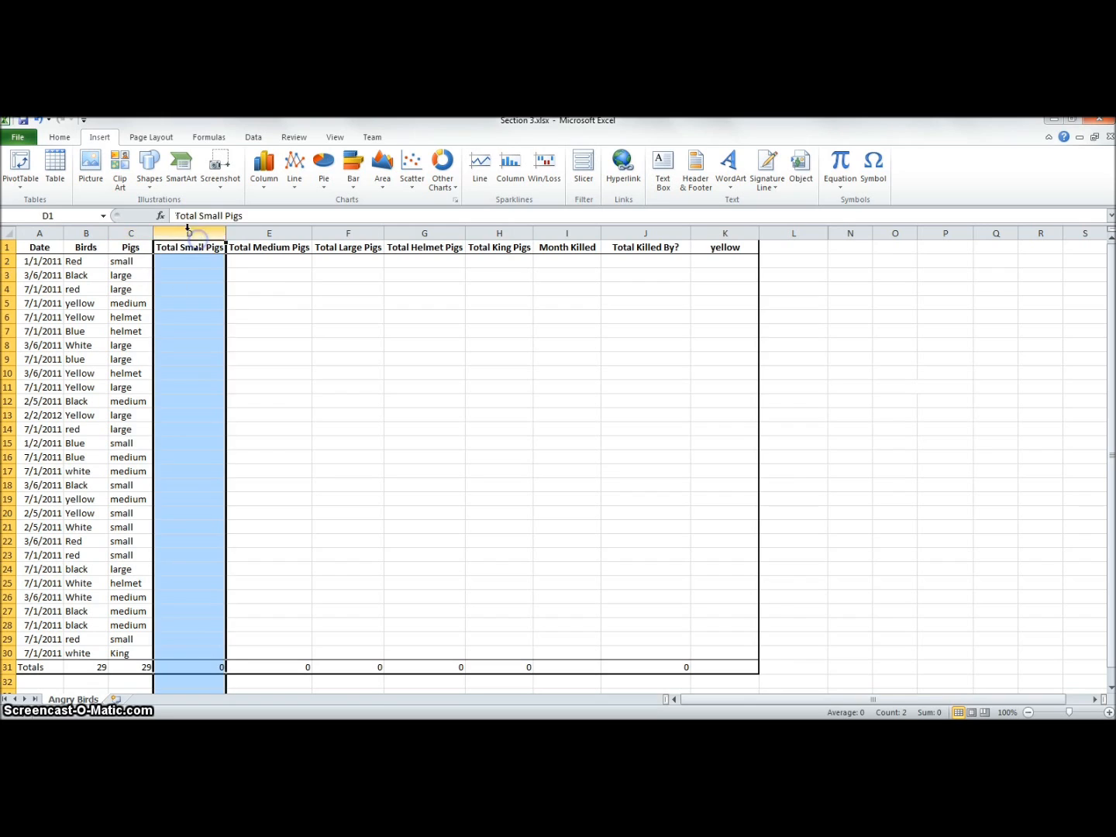
left_click(194, 667)
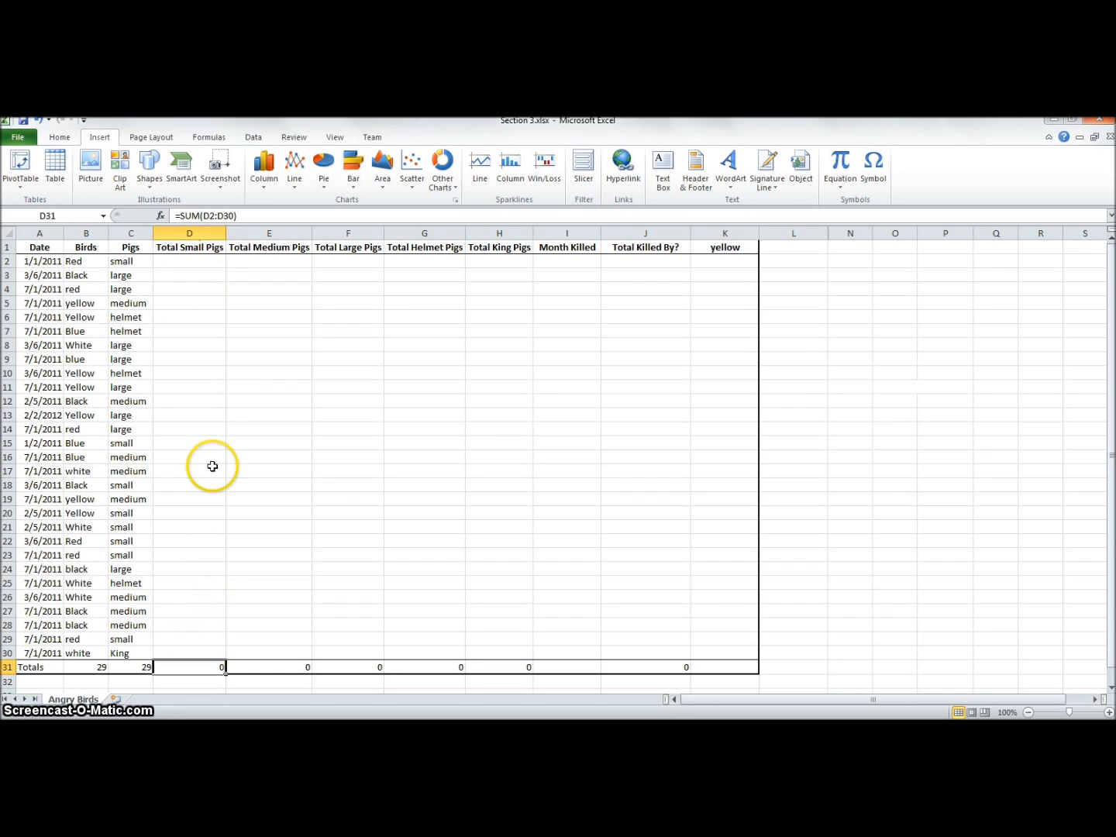
key("F2")
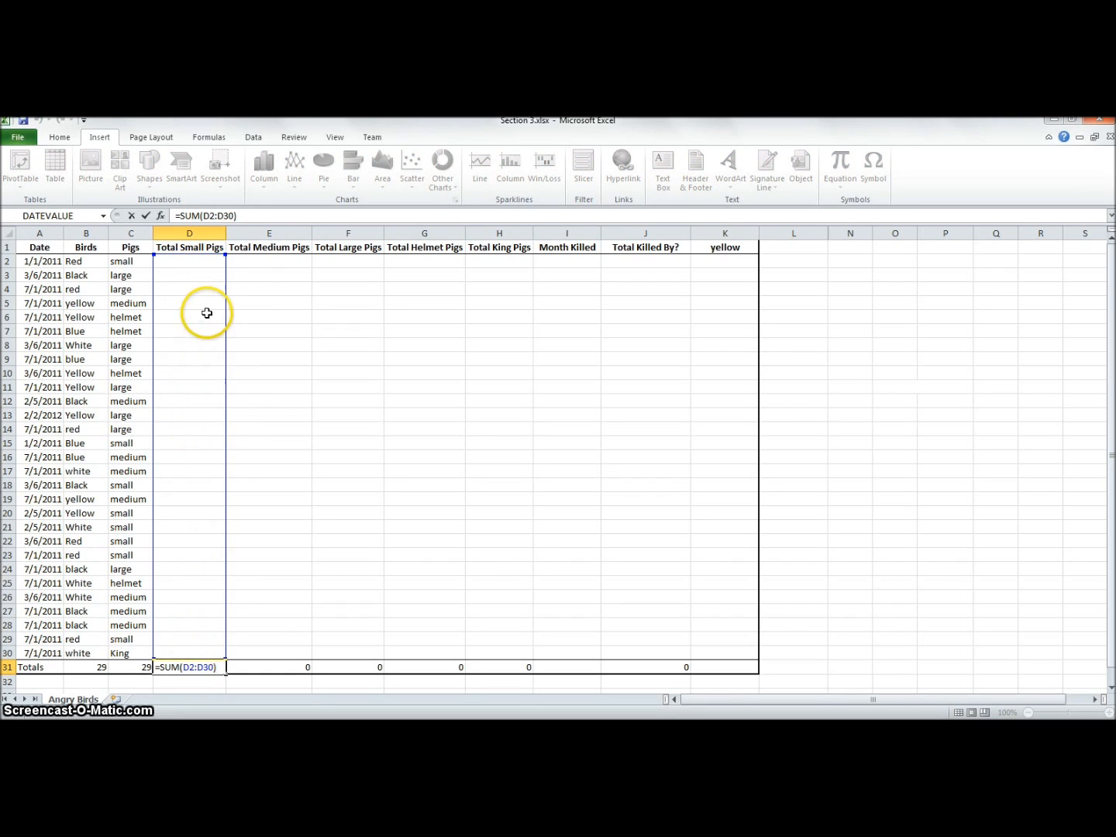
- Enter the formula =IF(C2="small",1,0) in cell D2 under Total Small Pigs
left_click(182, 262)
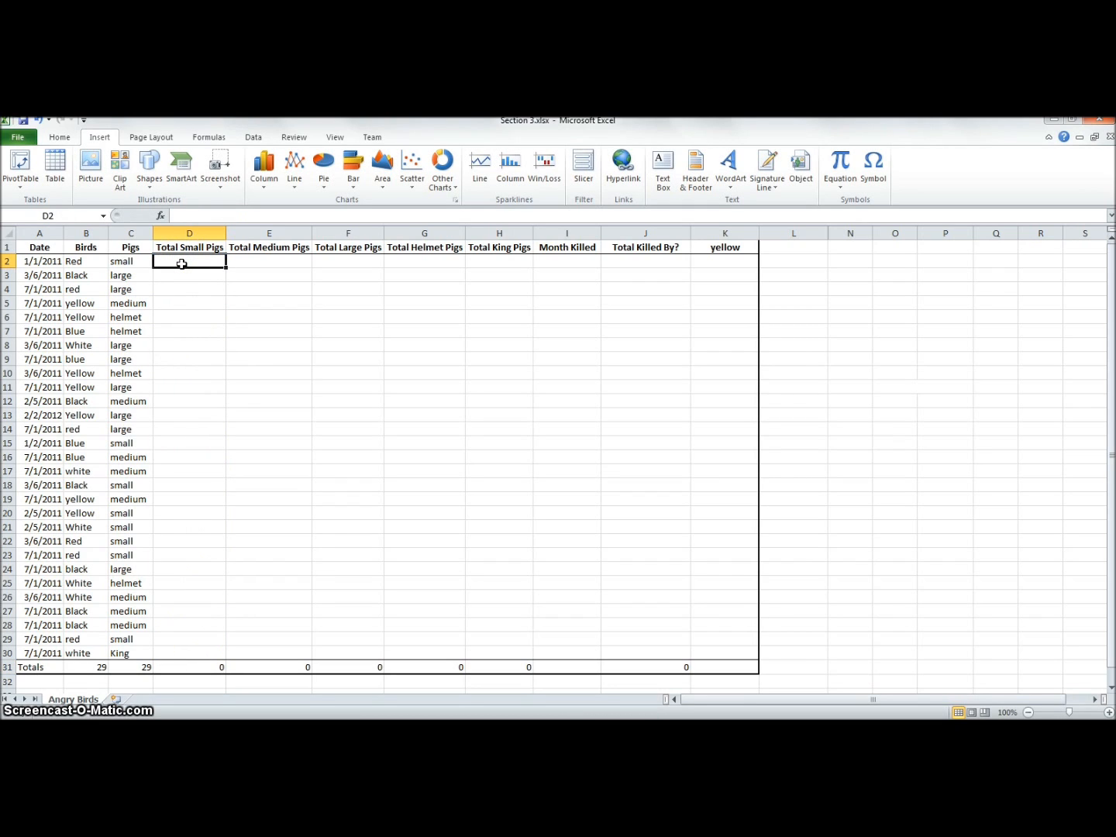
type("=")
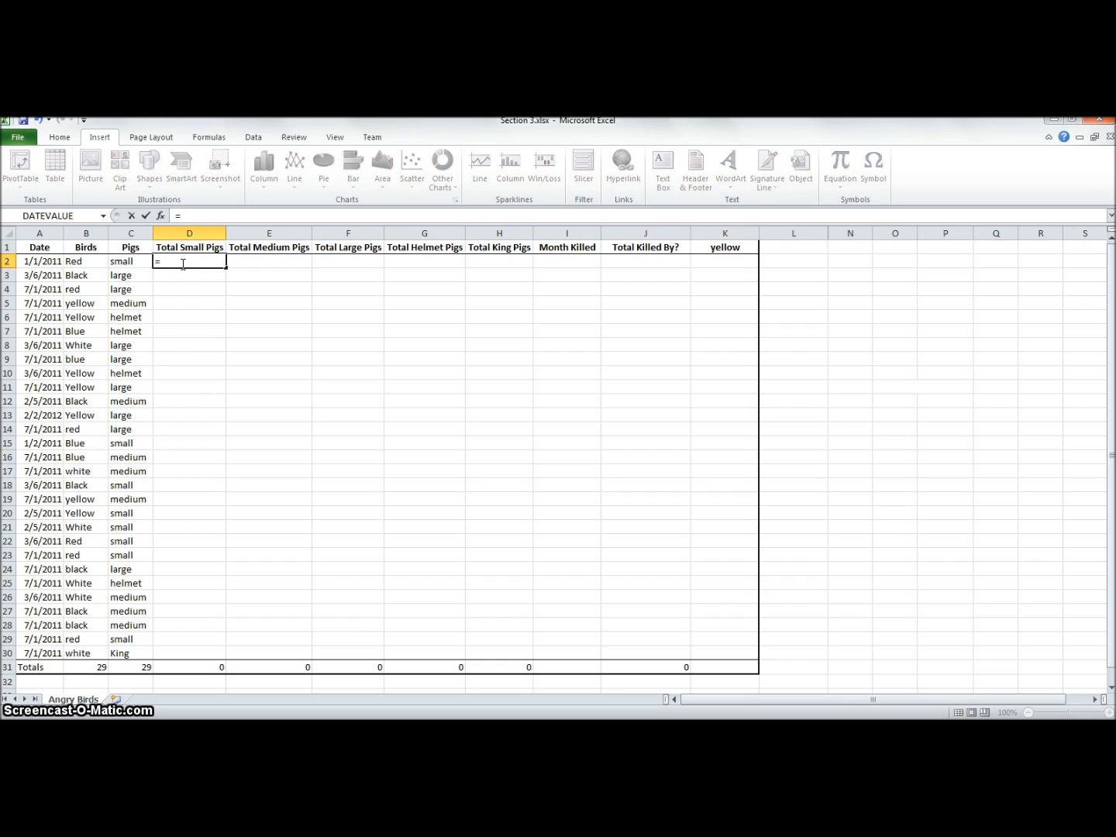
type("if(")
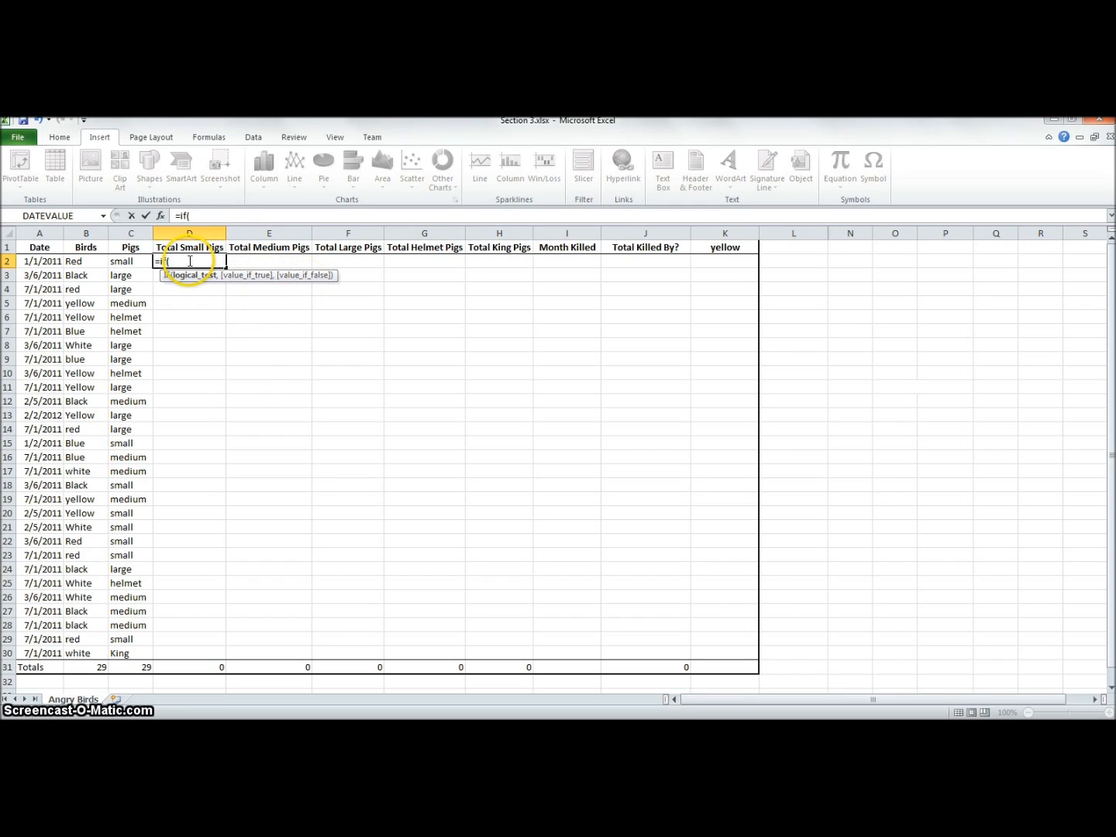
left_click(138, 260)
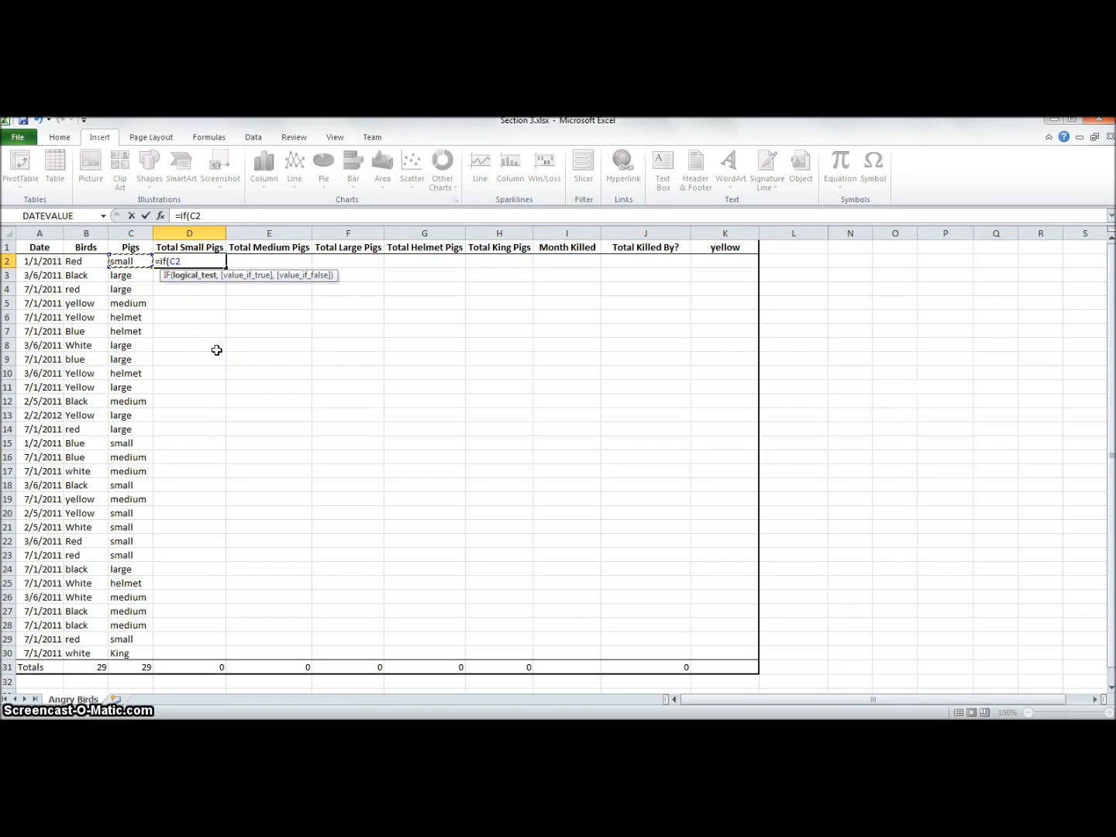
type("=\"small\"")
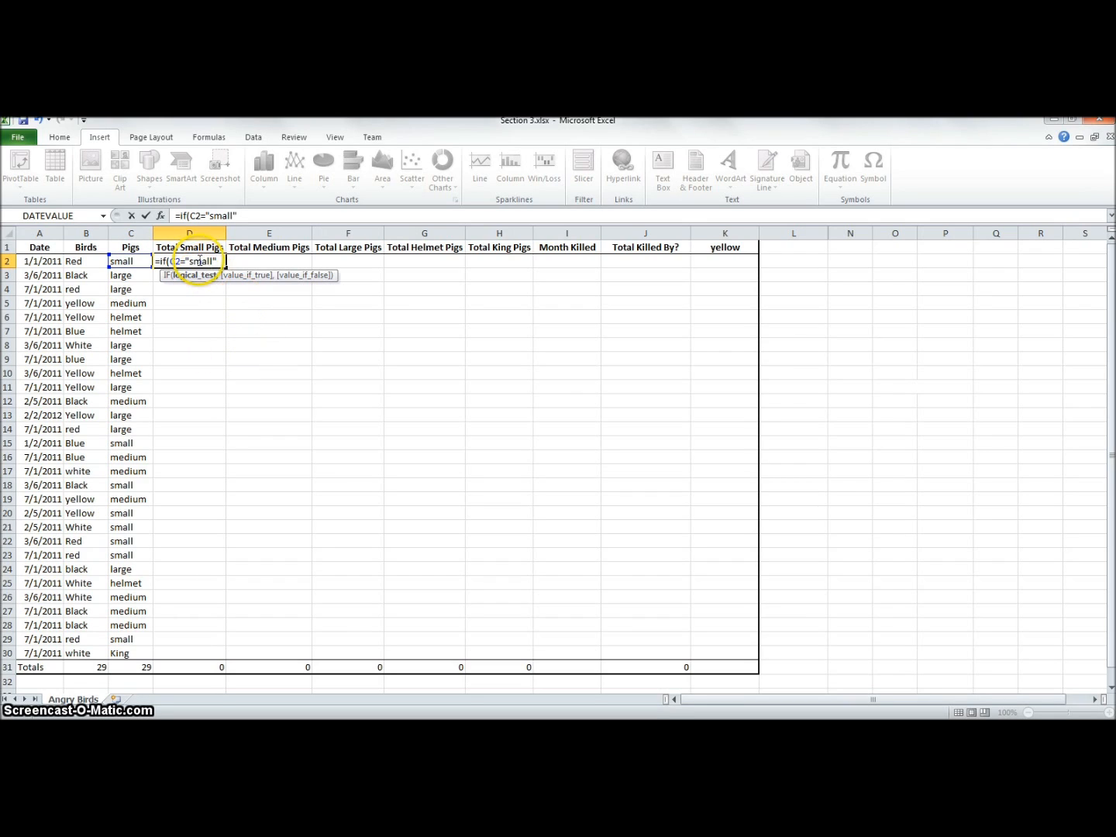
type(",1,0")
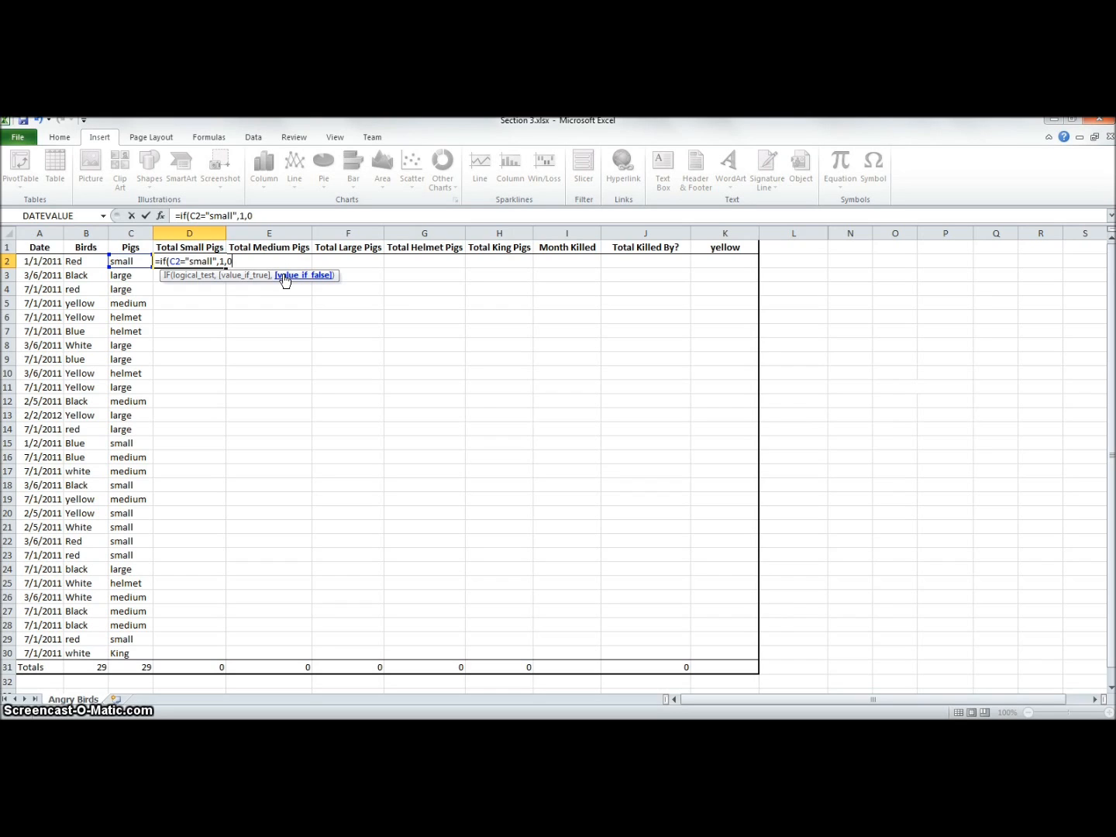
key("Left")
key("Right")
key("F2")
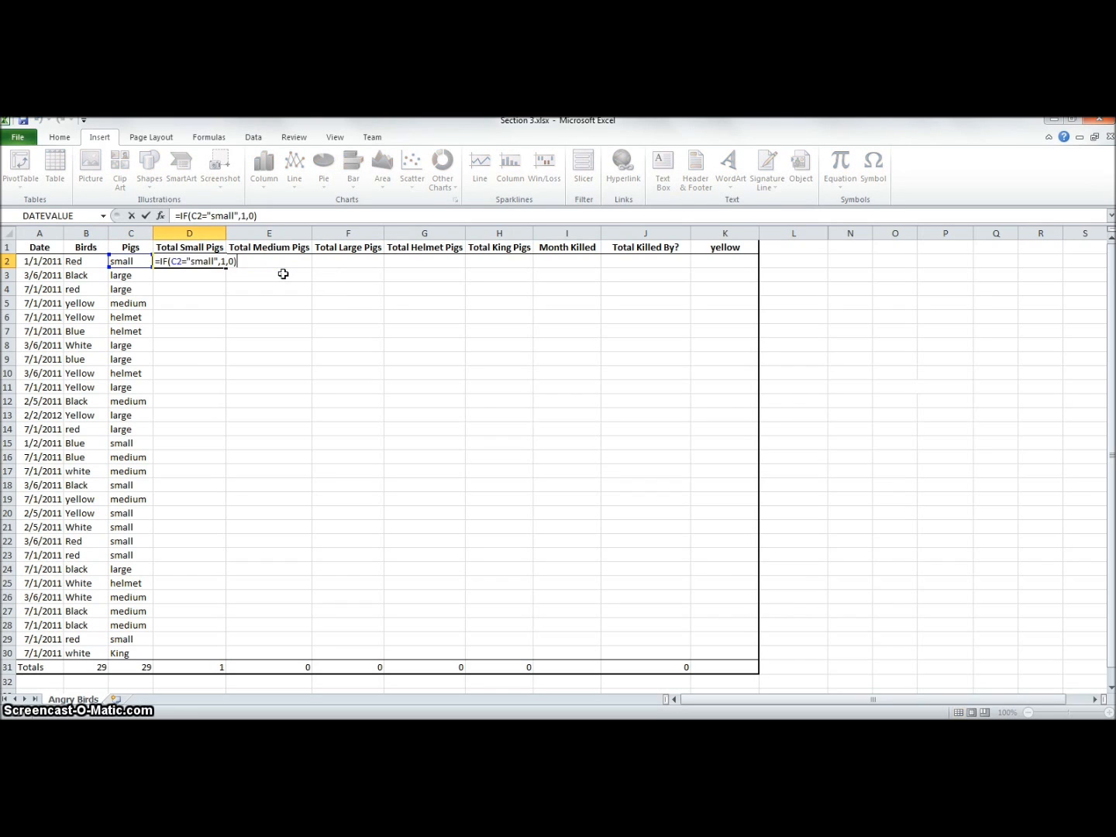
key("Left")
key("Left")
key("Right")
key("Right")
key("Return")
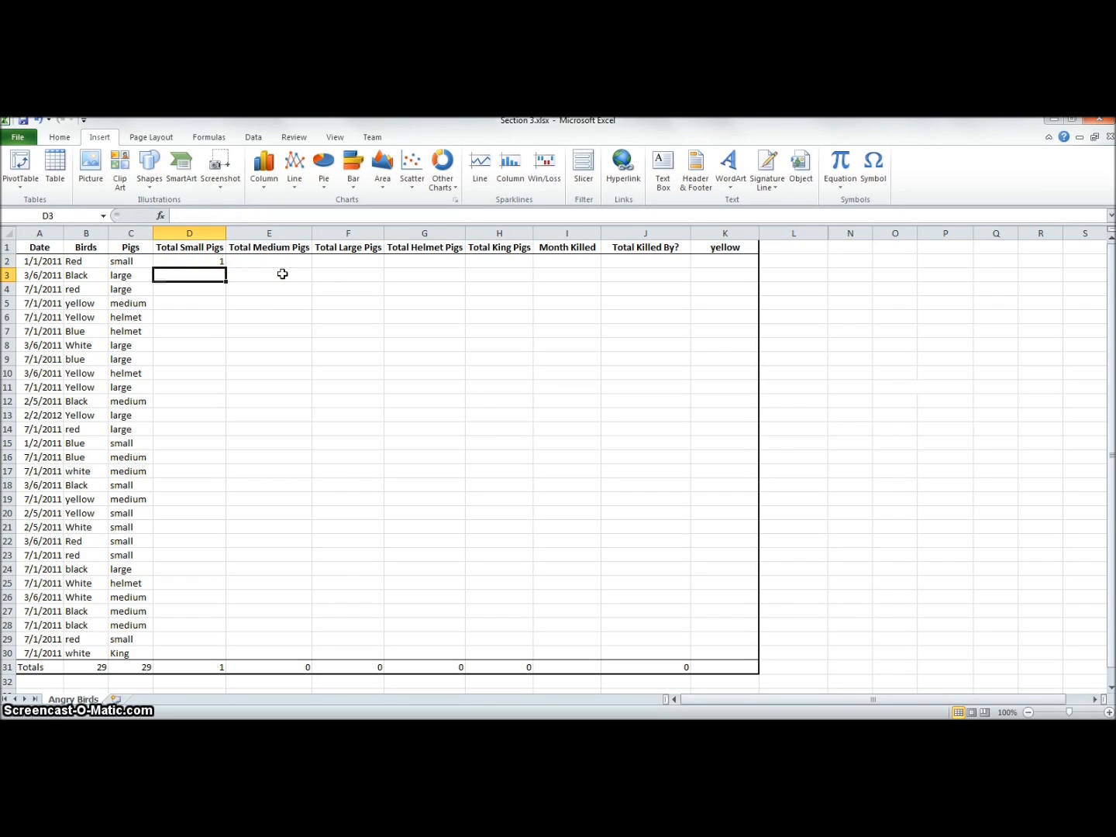
- Fill the D2 formula down through D30 and check the column's total in D31
left_click(197, 262)
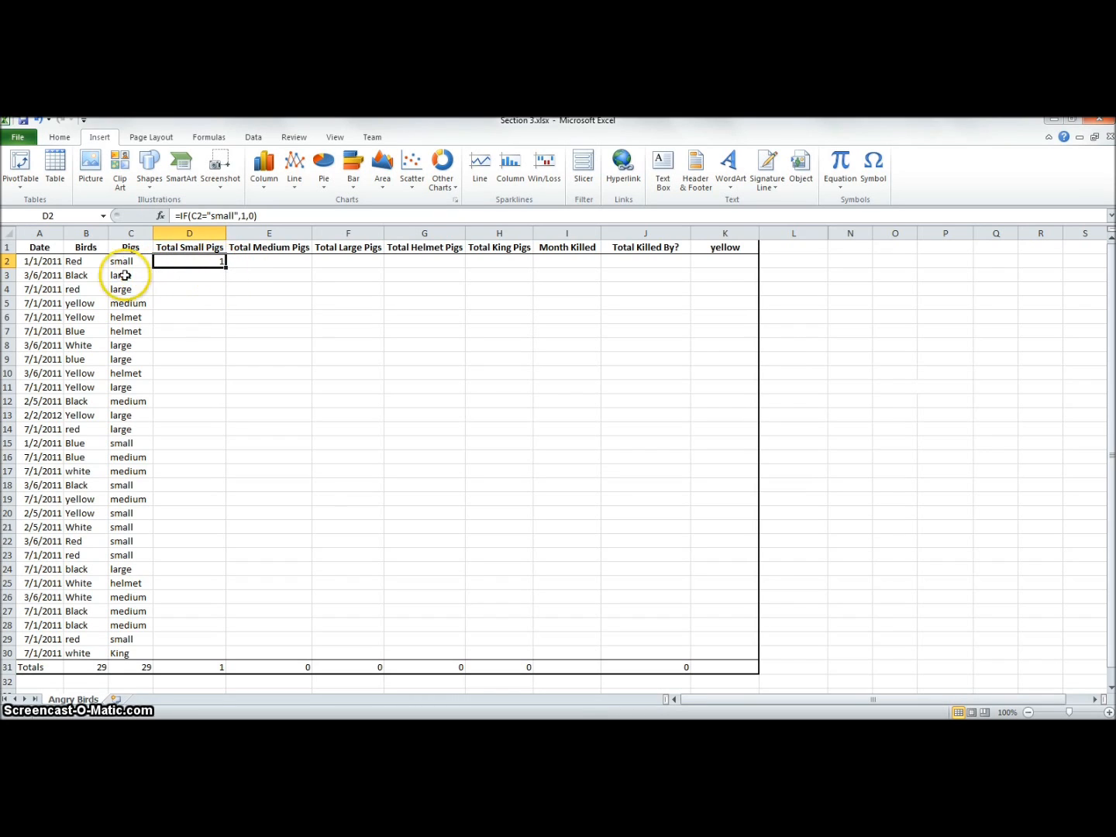
left_click_drag(224, 267, 203, 654)
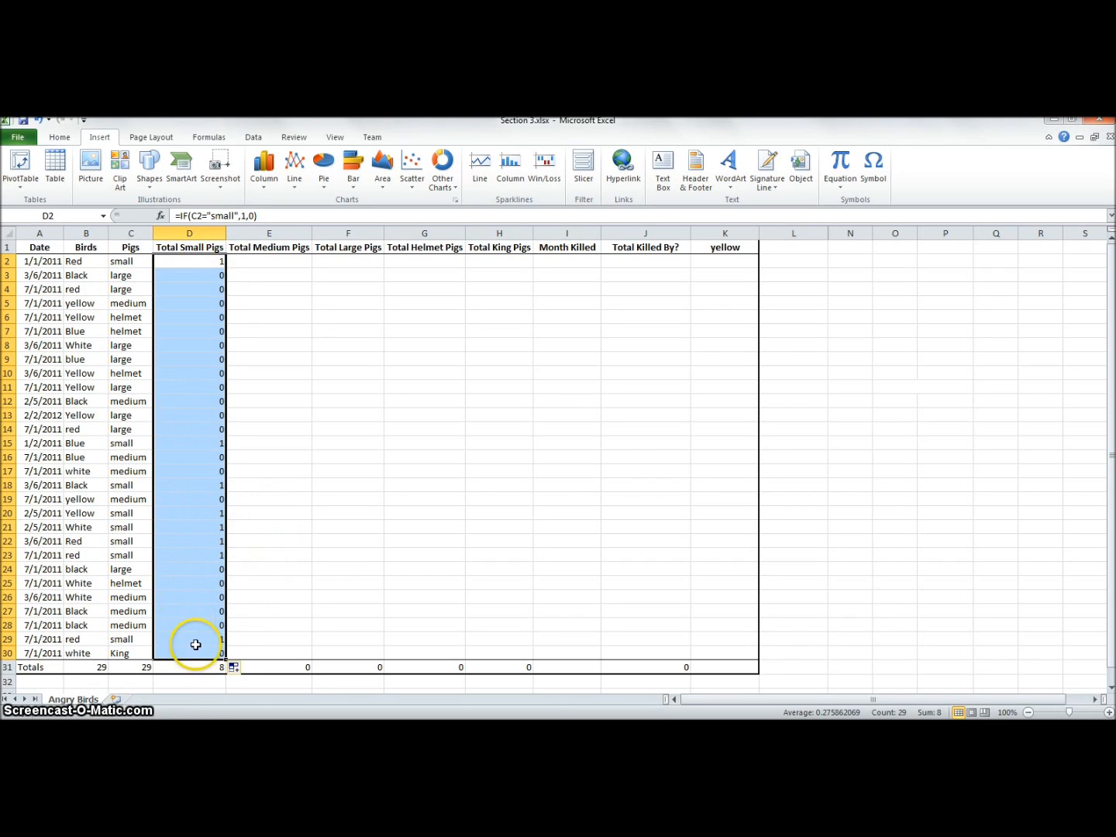
left_click(196, 664)
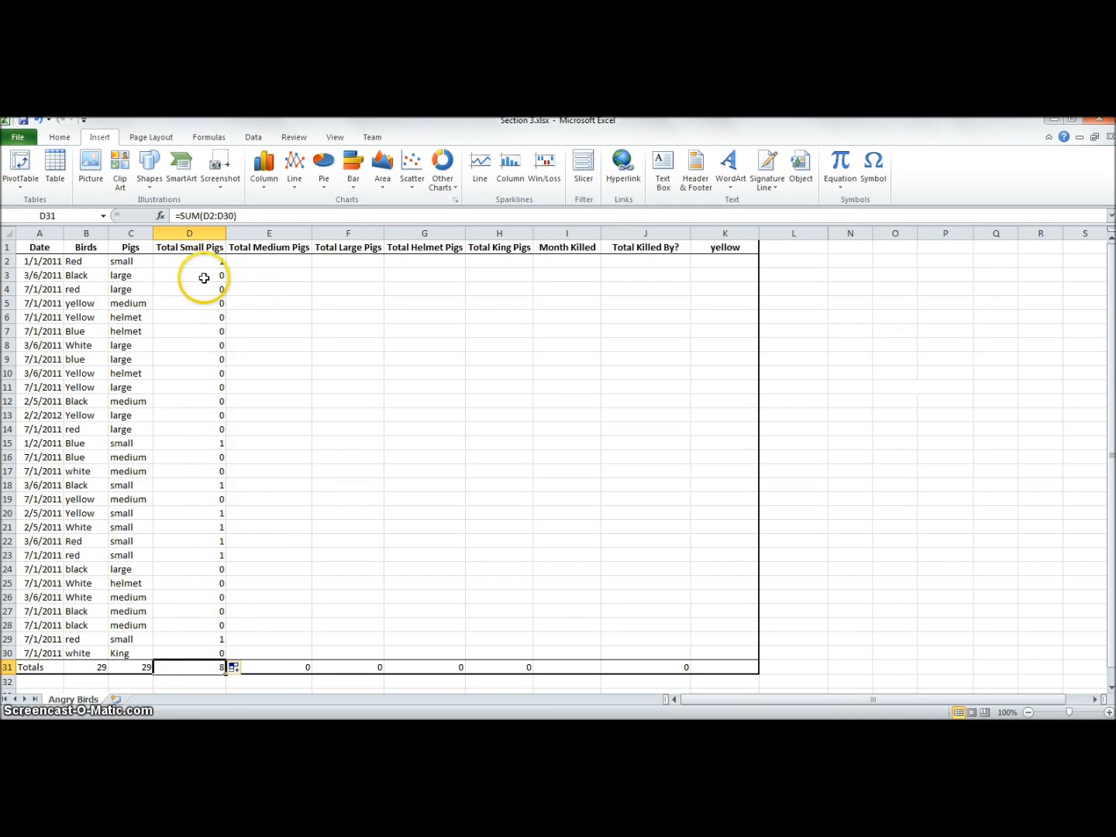
- Enter =IF(C2="Medium",1,0) in E2 under Total Medium Pigs and fill it down through E30
left_click(270, 261)
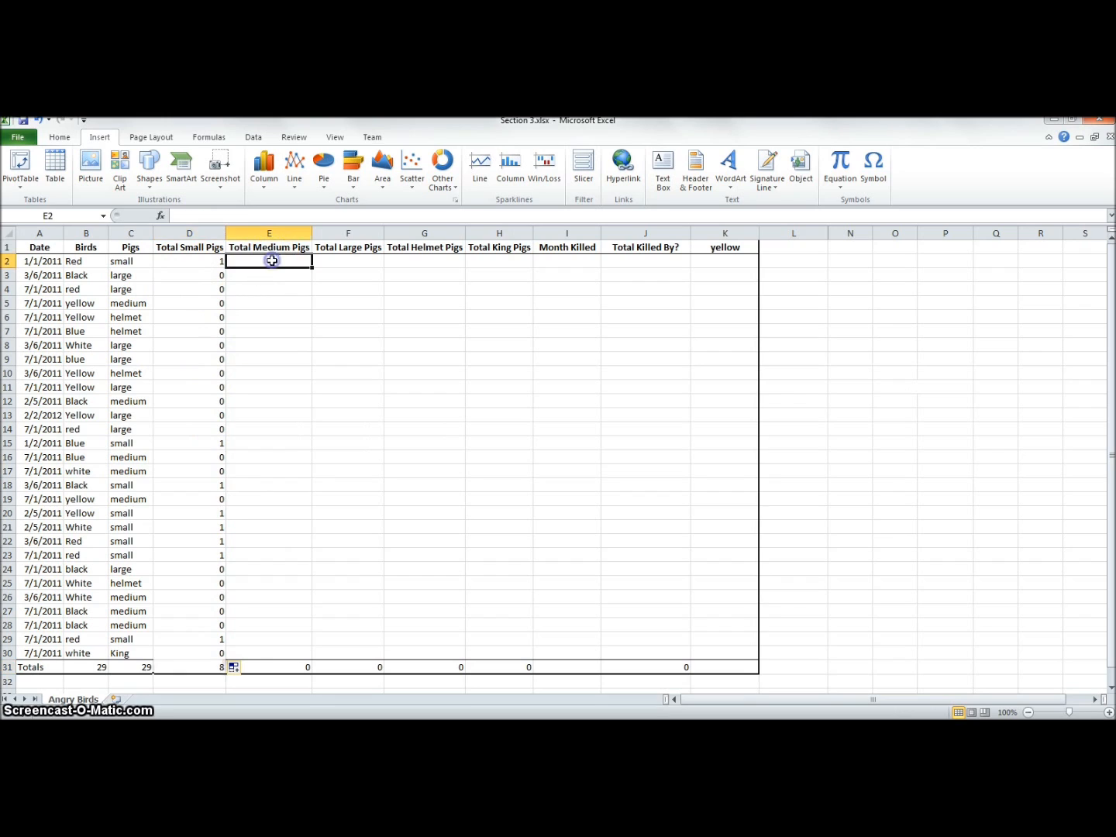
type("=if(")
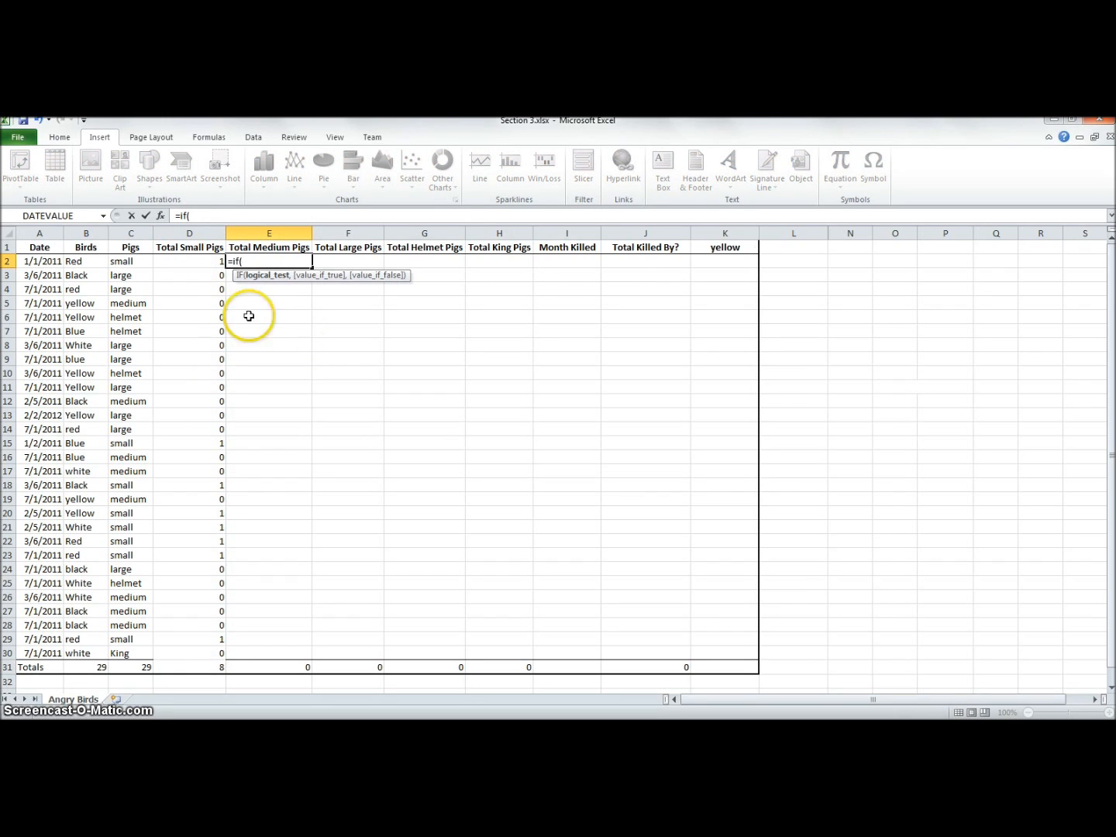
left_click(137, 266)
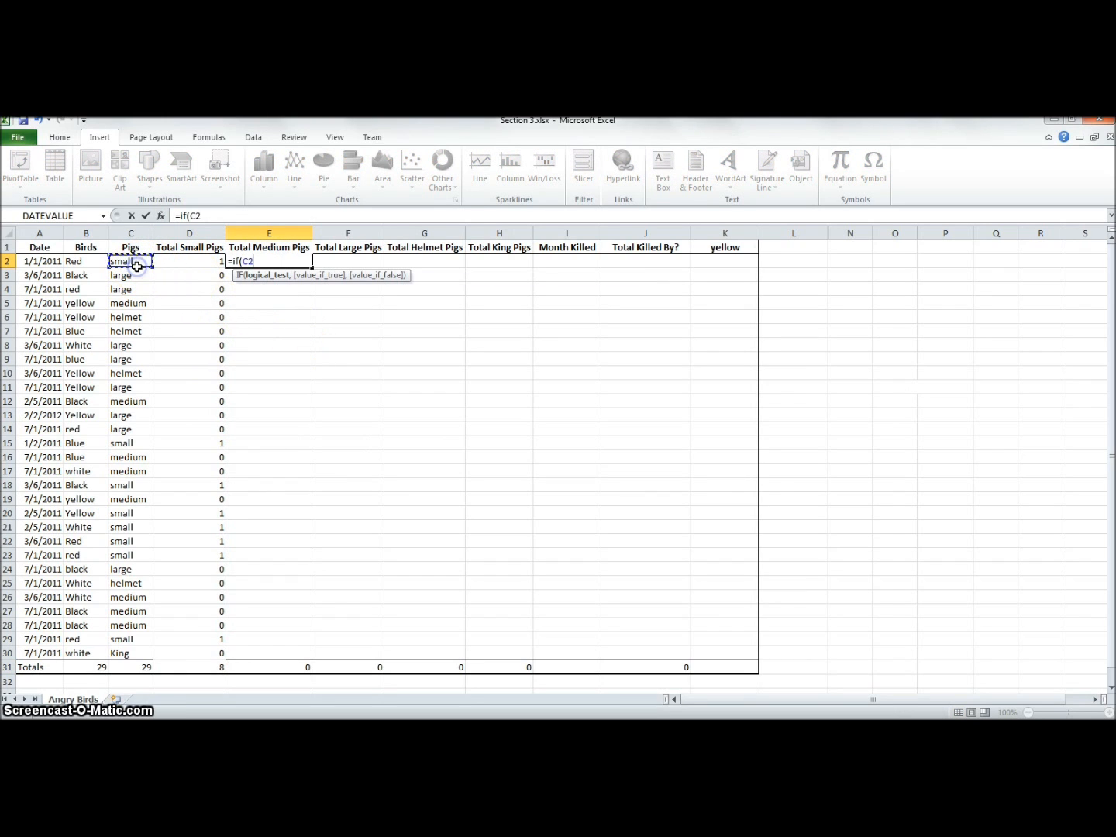
type("=\"Medium\",1,0")
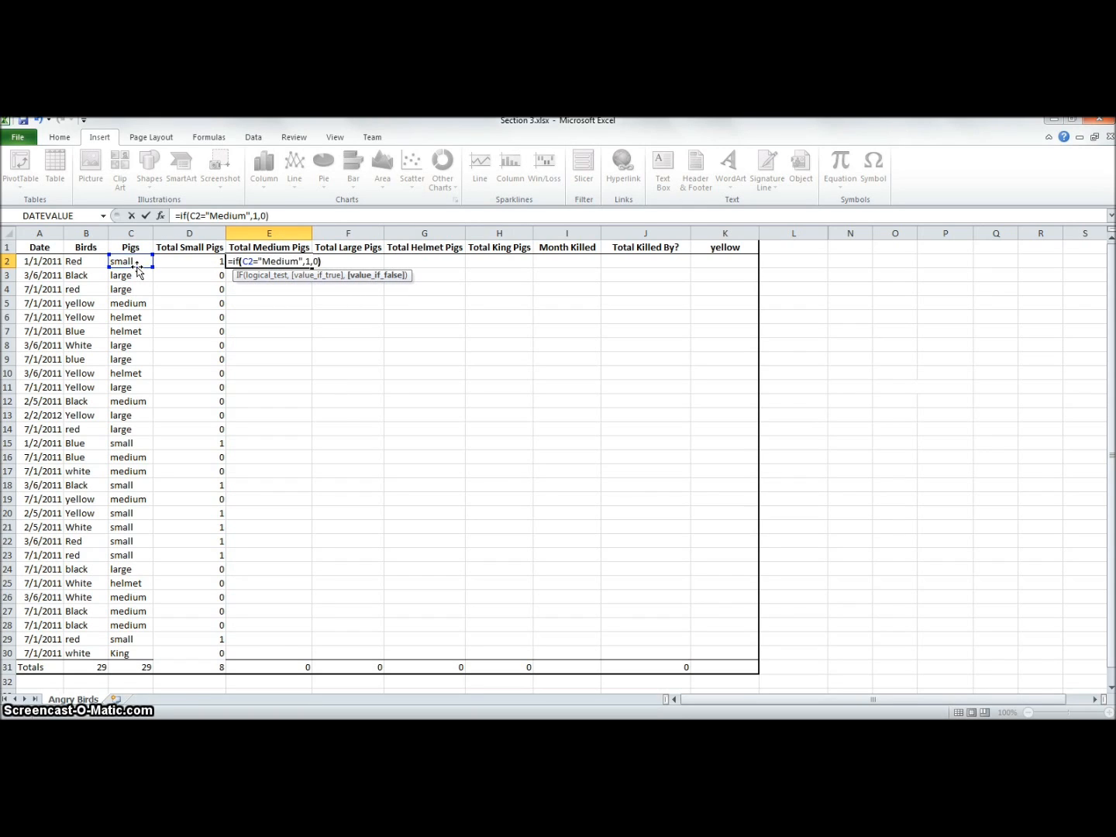
key("Return")
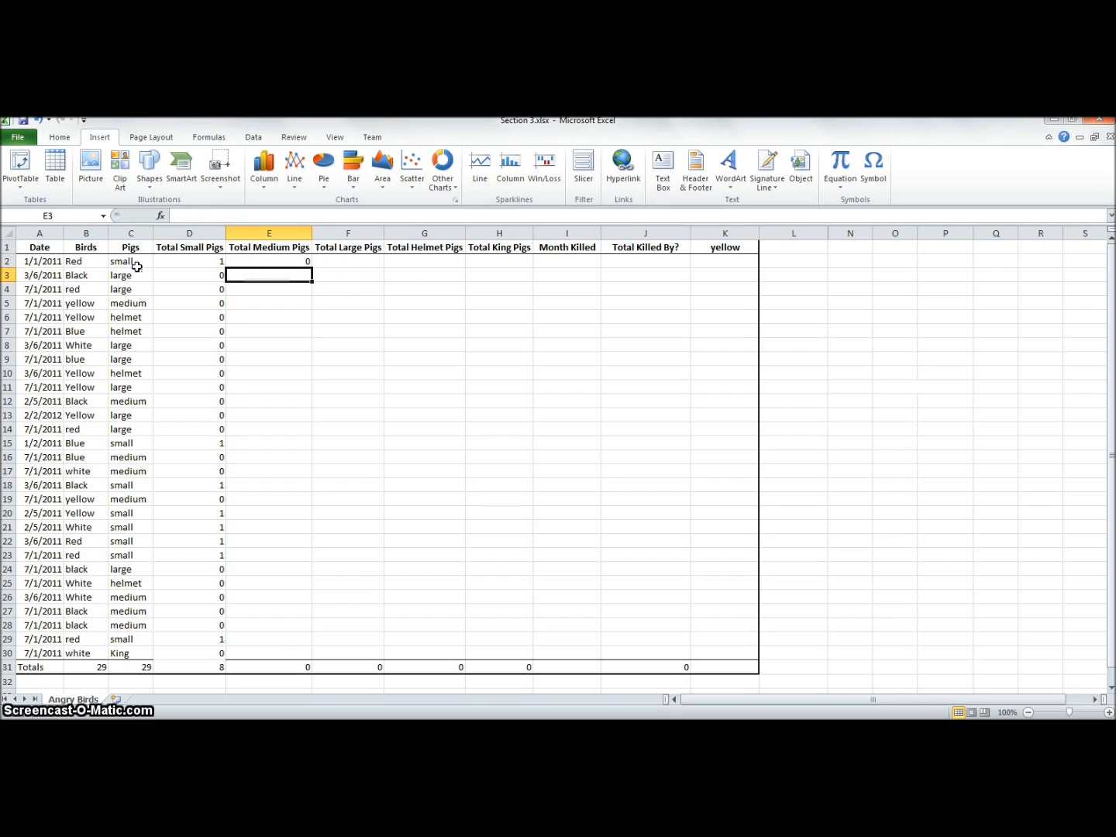
left_click(200, 260)
left_click(236, 261)
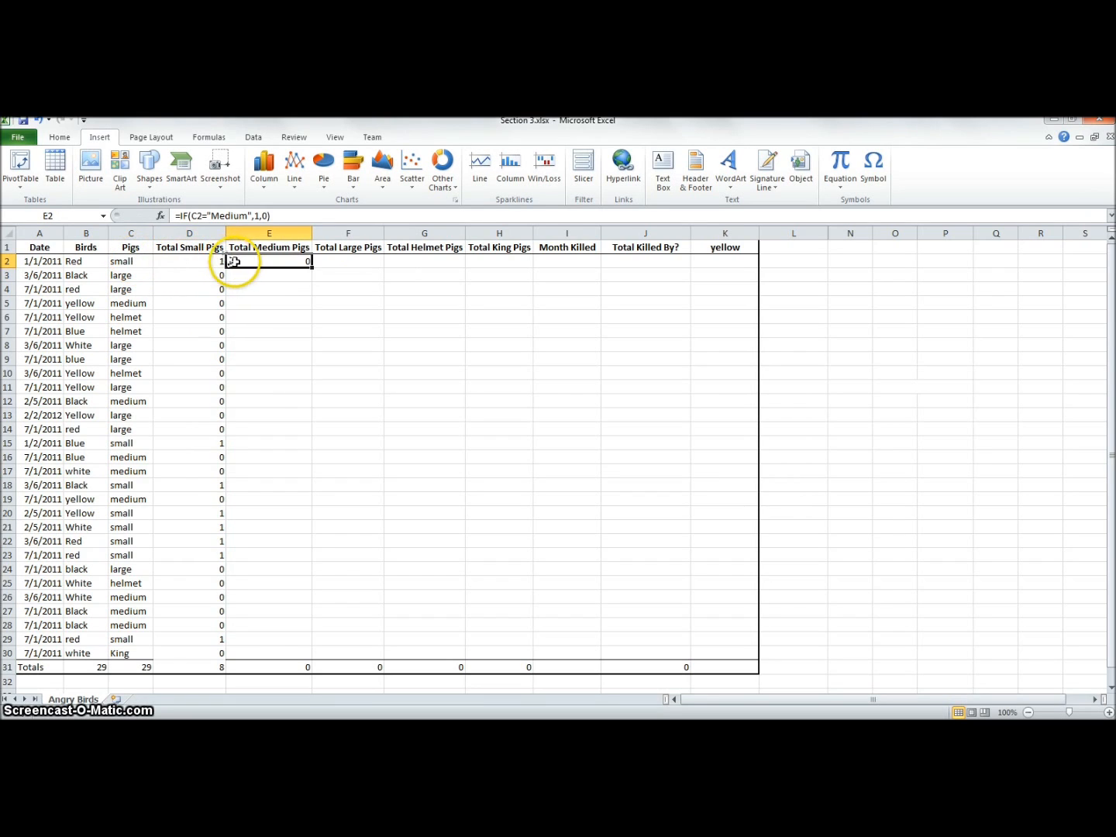
left_click_drag(295, 258, 292, 658)
- Enter =IF(C2="large",1,0) in F2 under Total Large Pigs and fill it down through F30
left_click(330, 261)
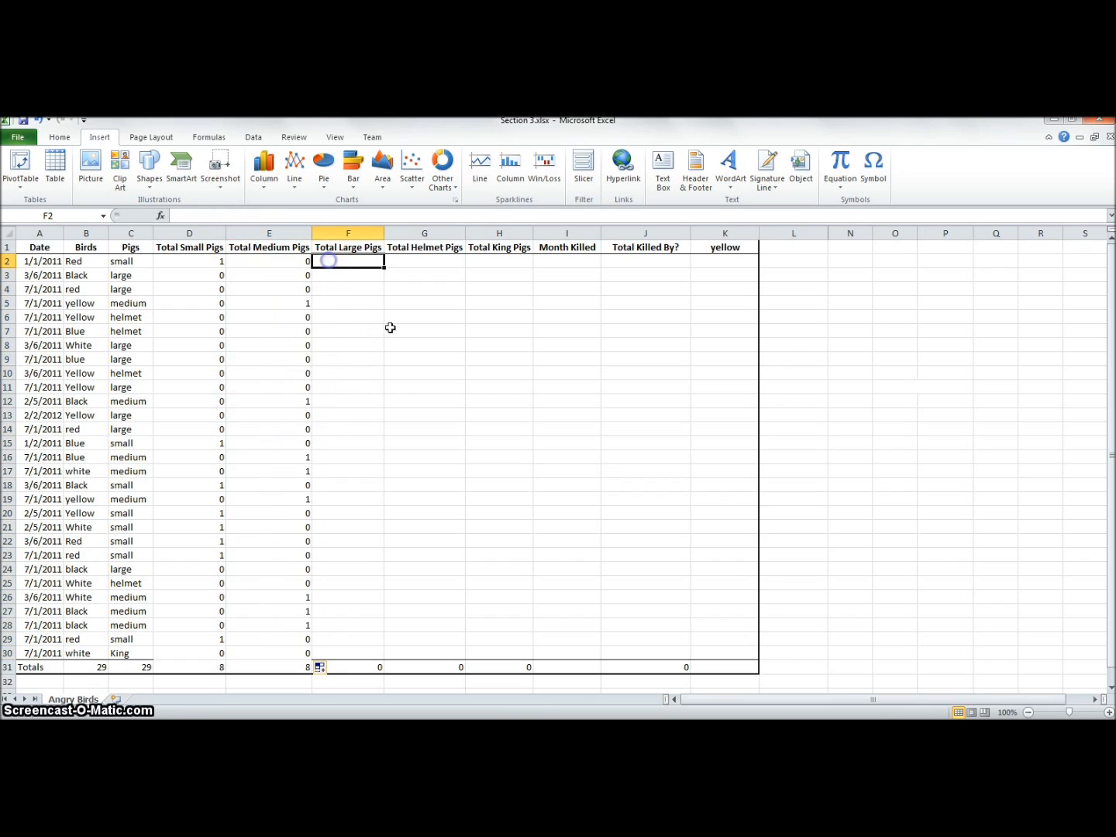
type("=if(")
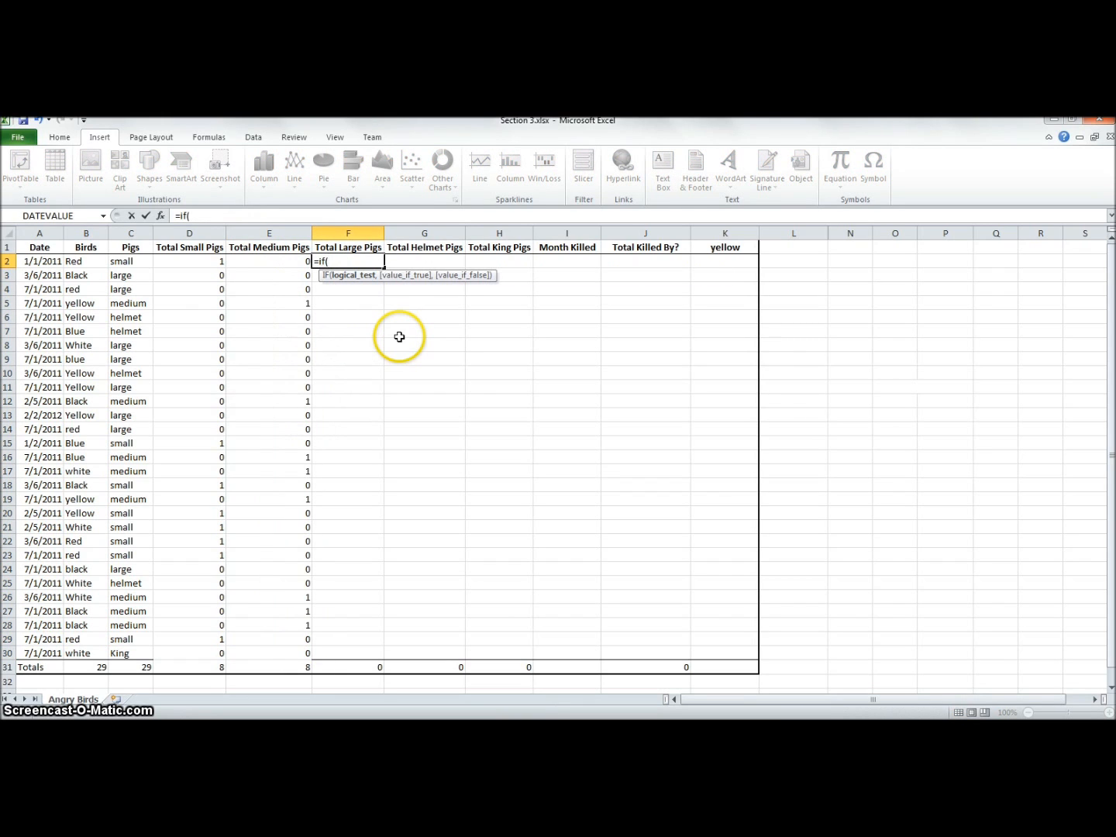
left_click(125, 263)
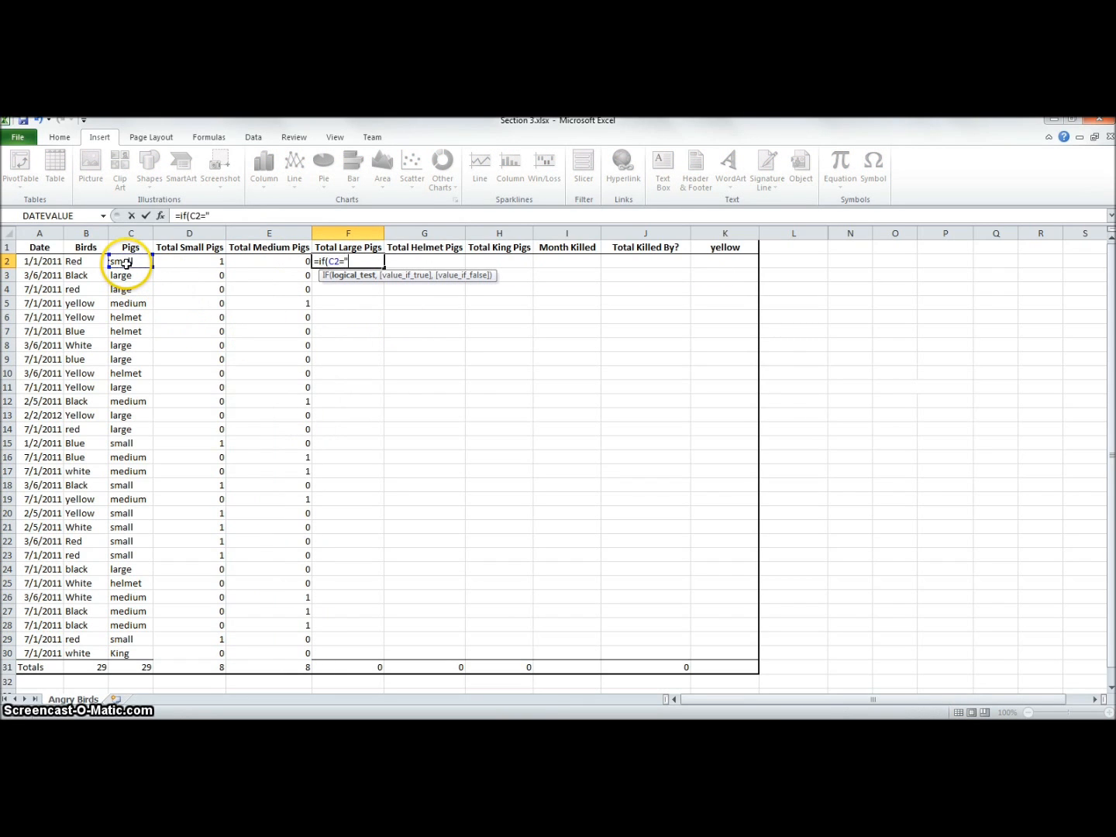
type("=\"large\",1,0)")
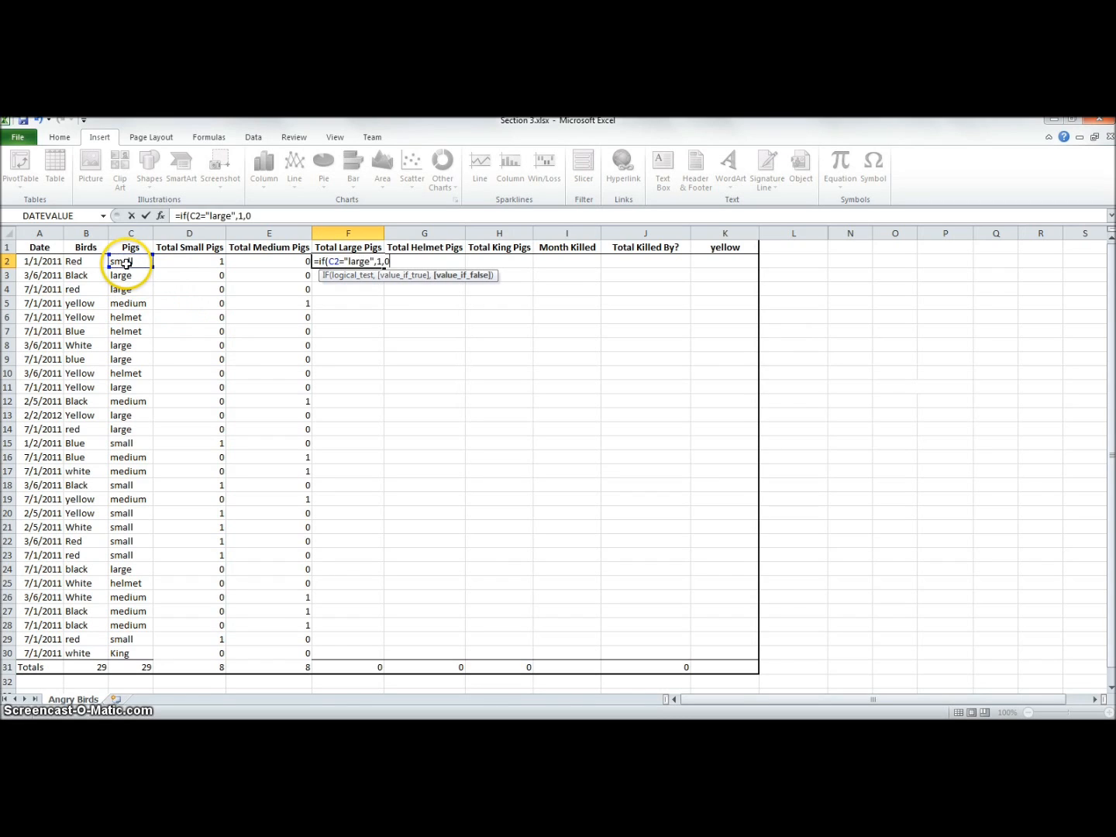
key("Return")
left_click(376, 260)
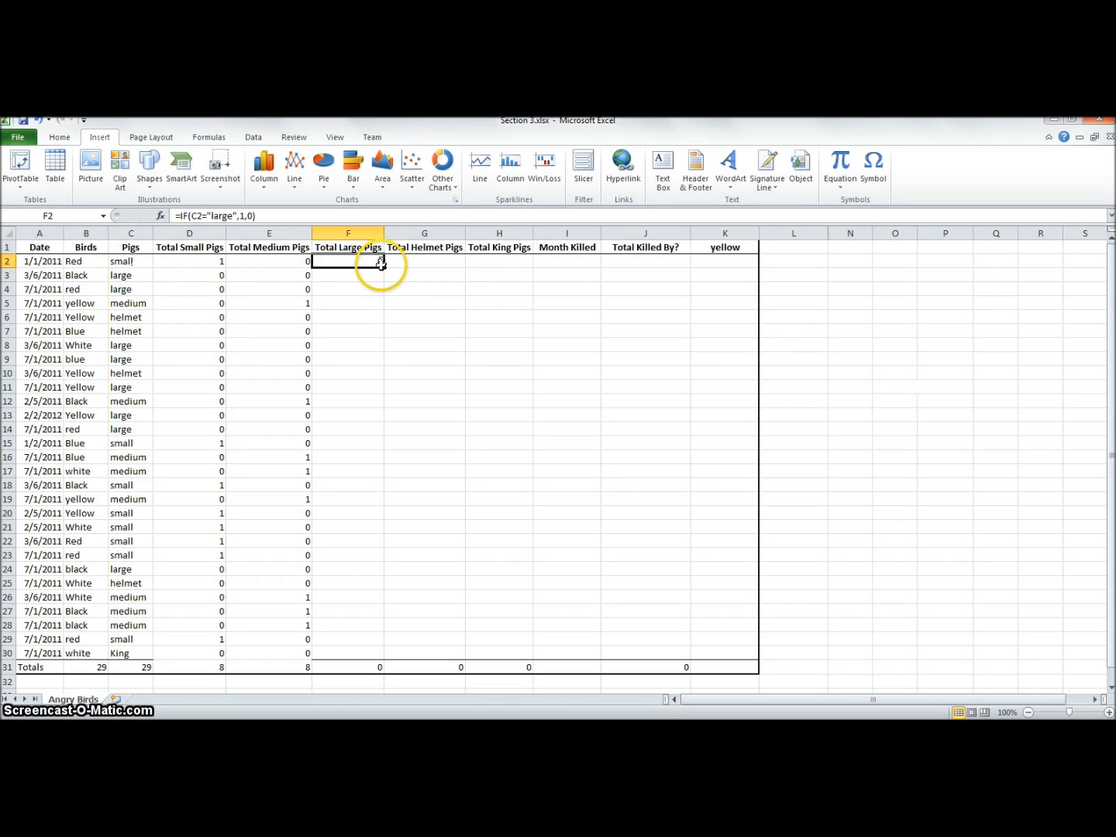
left_click_drag(383, 265, 369, 659)
- Enter =IF(C2="Helmet",1,0) in G2 under Total Helmet Pigs and fill it down through G30
left_click(424, 265)
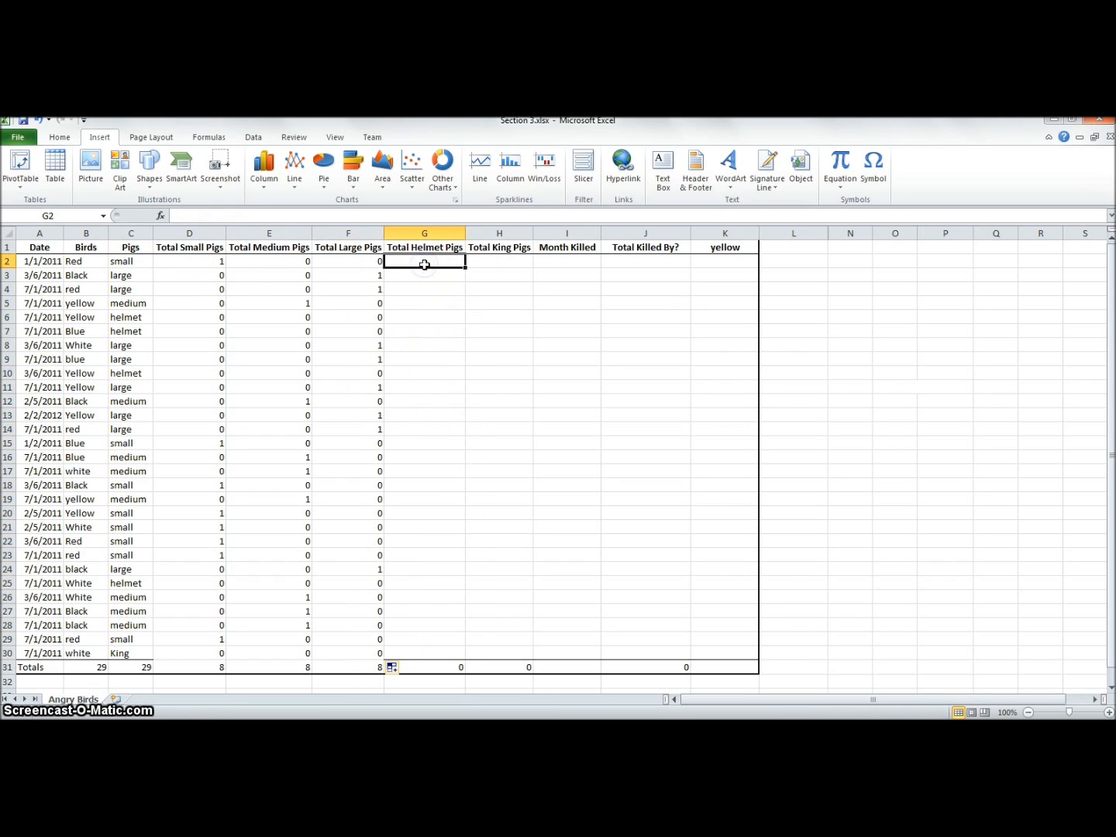
type("=if(C2=")
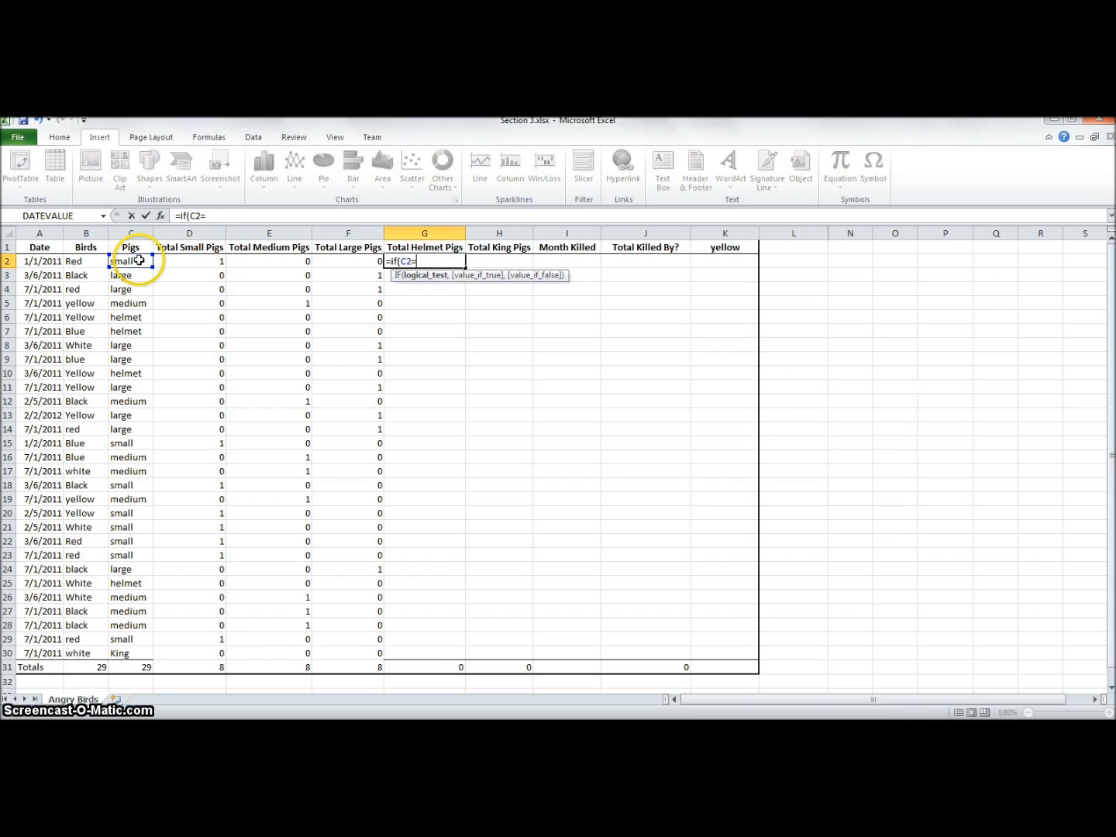
type("\"Helmet\",1,0")
key("Return")
left_click(434, 261)
left_click_drag(465, 267, 449, 657)
- Enter =IF(C2="King",1,0) in H2 under Total King Pigs and fill it down through H30
left_click(490, 261)
type("=")
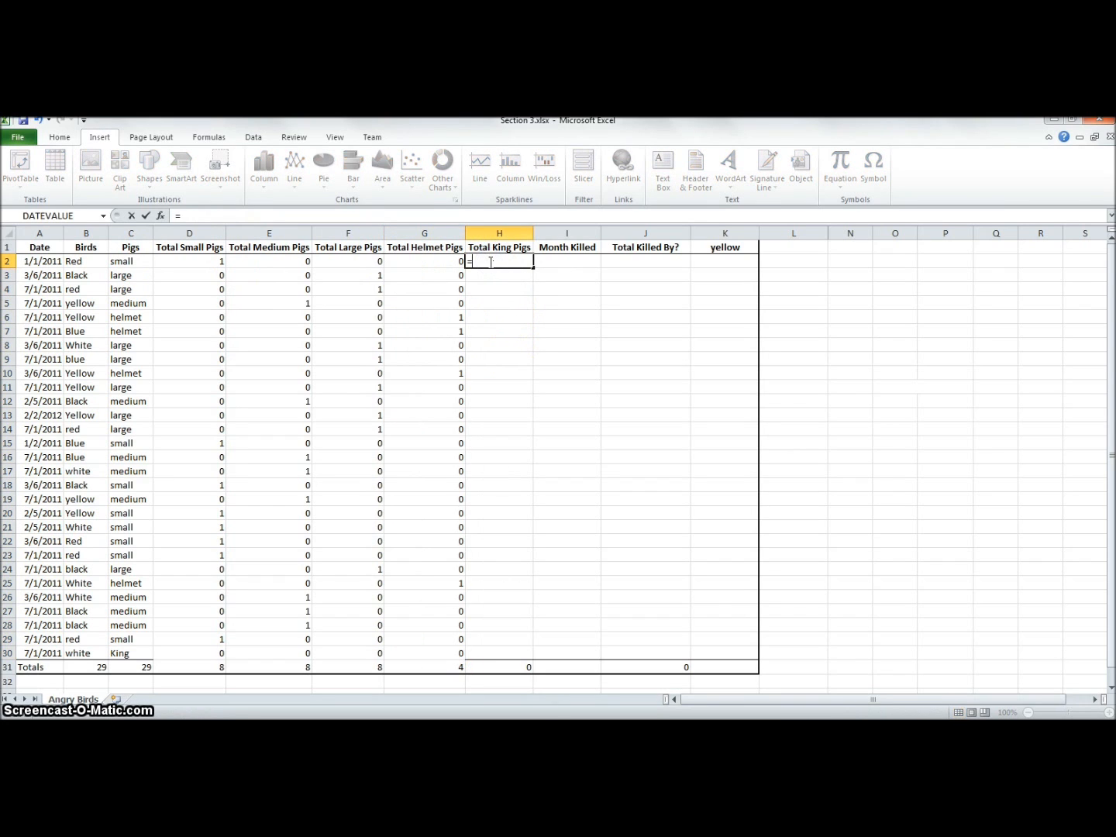
type("if(")
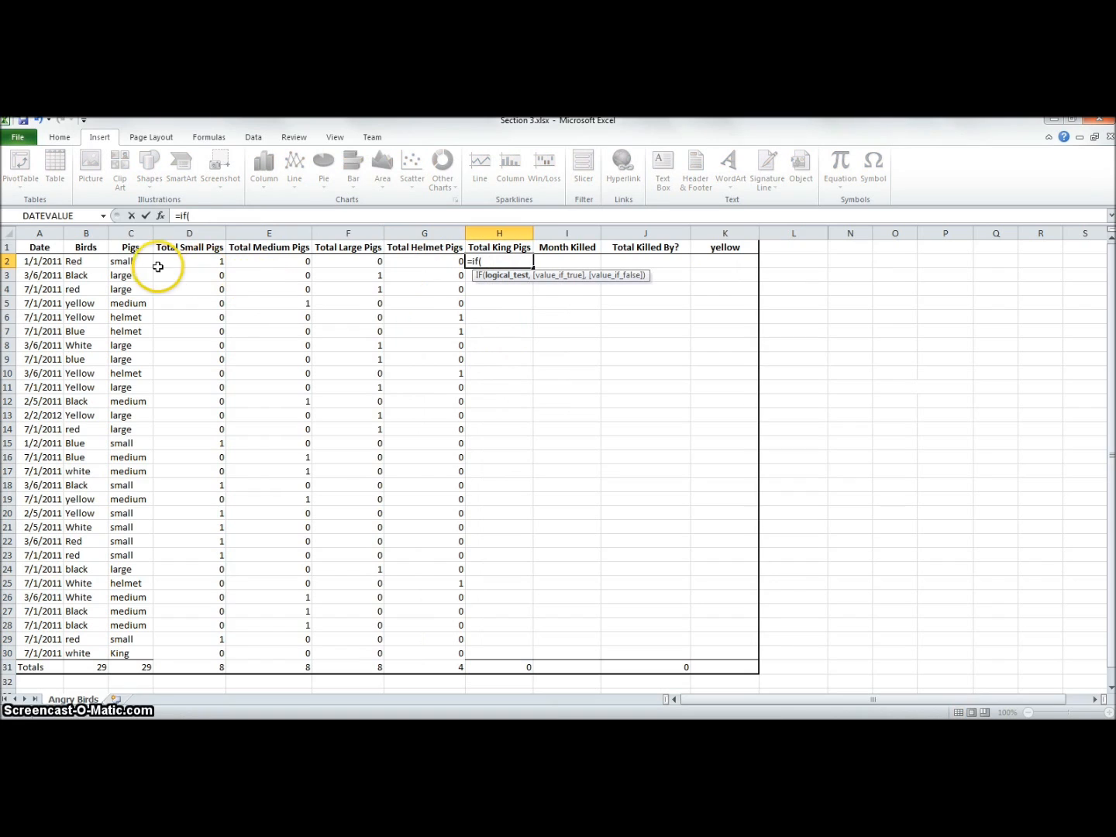
left_click(143, 262)
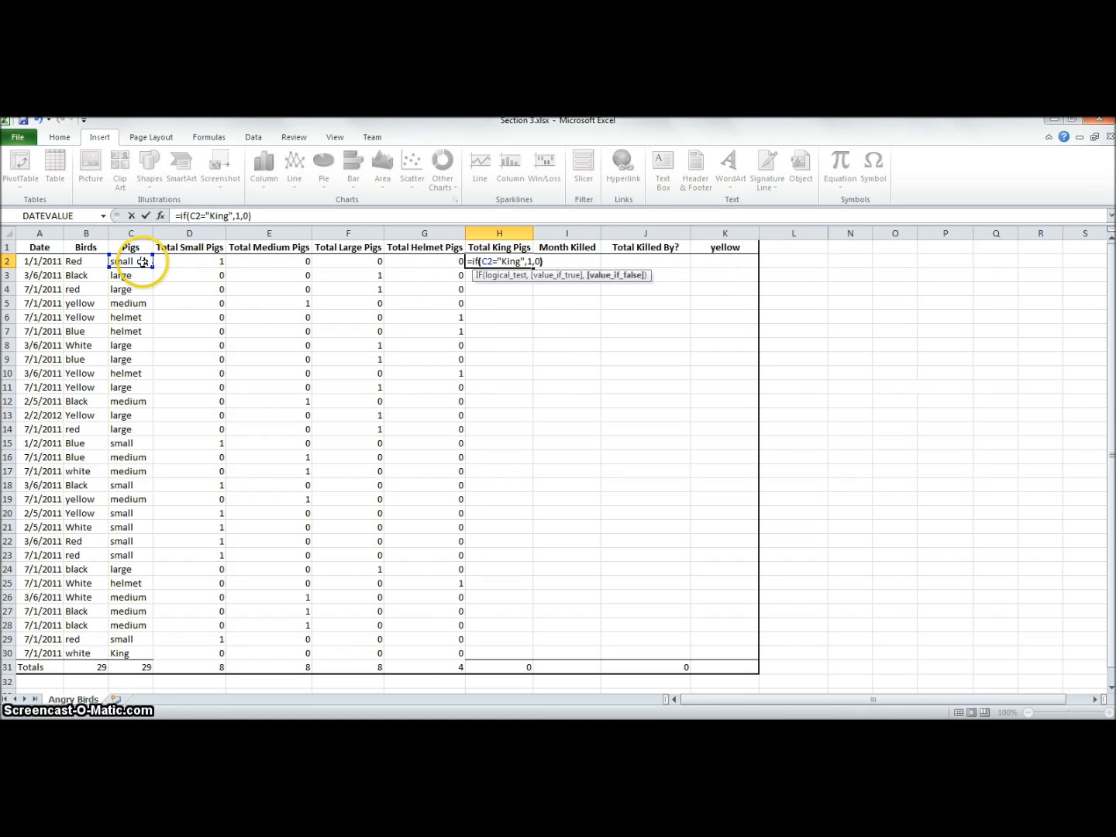
key("Return")
left_click(504, 264)
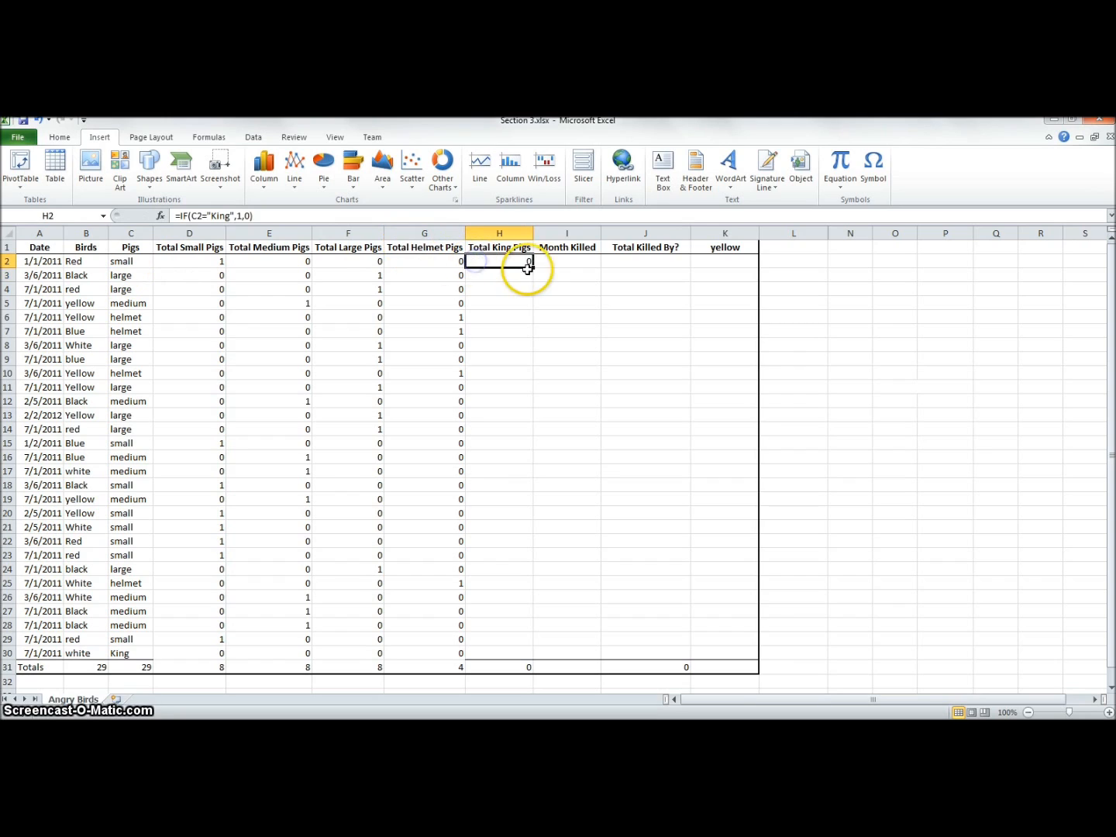
left_click_drag(528, 268, 505, 562)
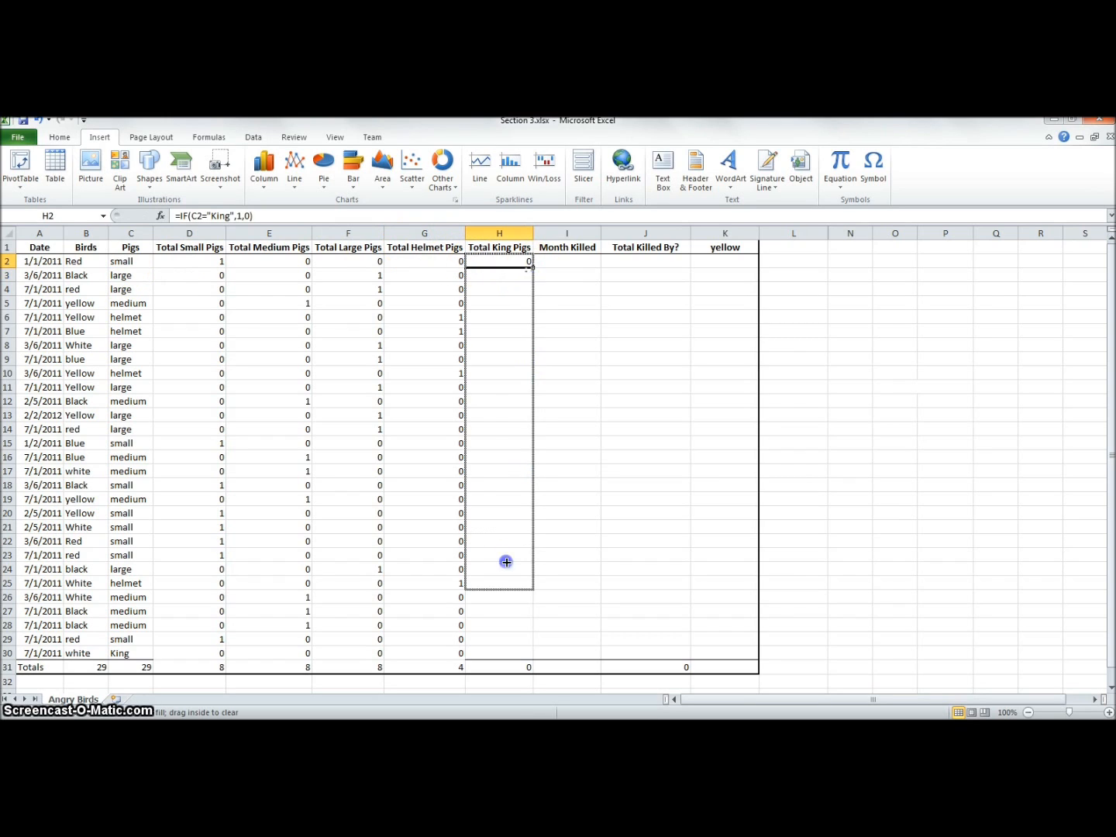
left_click_drag(511, 654, 511, 637)
left_click(511, 636)
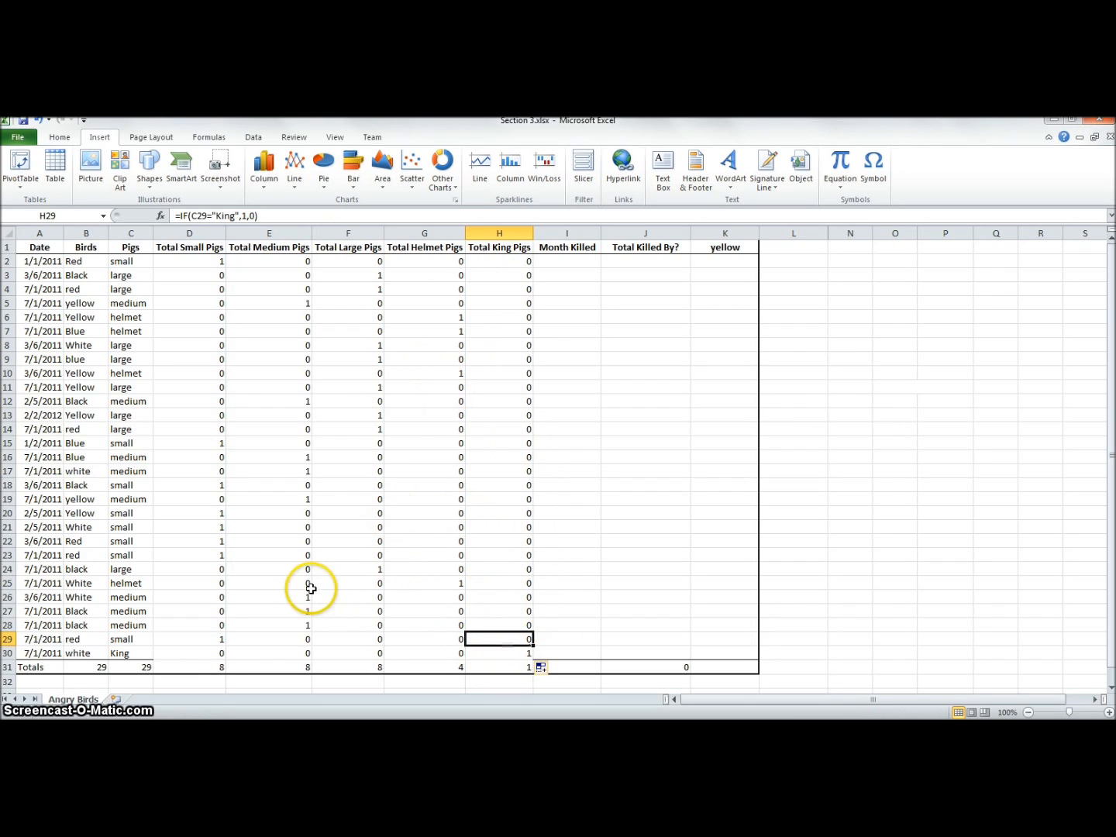
- Apply a bottom border to D30:H30, just above the Totals row
left_click_drag(200, 653, 505, 652)
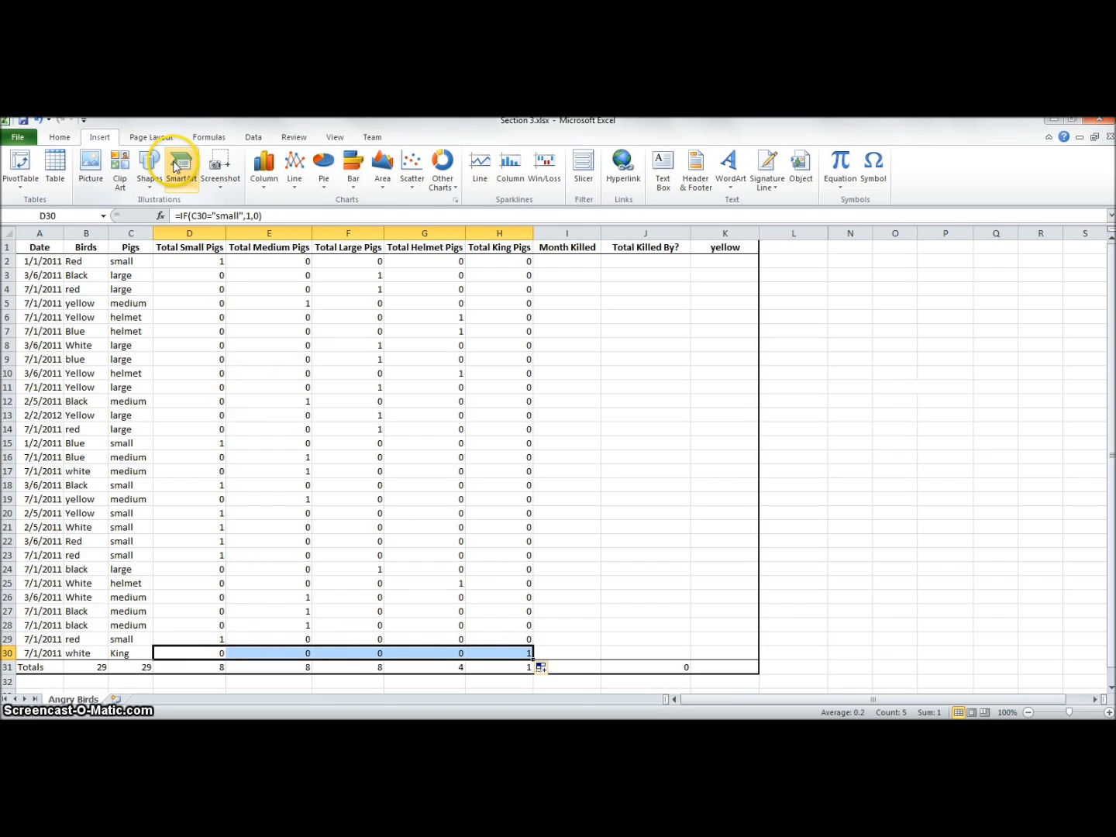
scroll(175, 165, "down", 1)
left_click(60, 137)
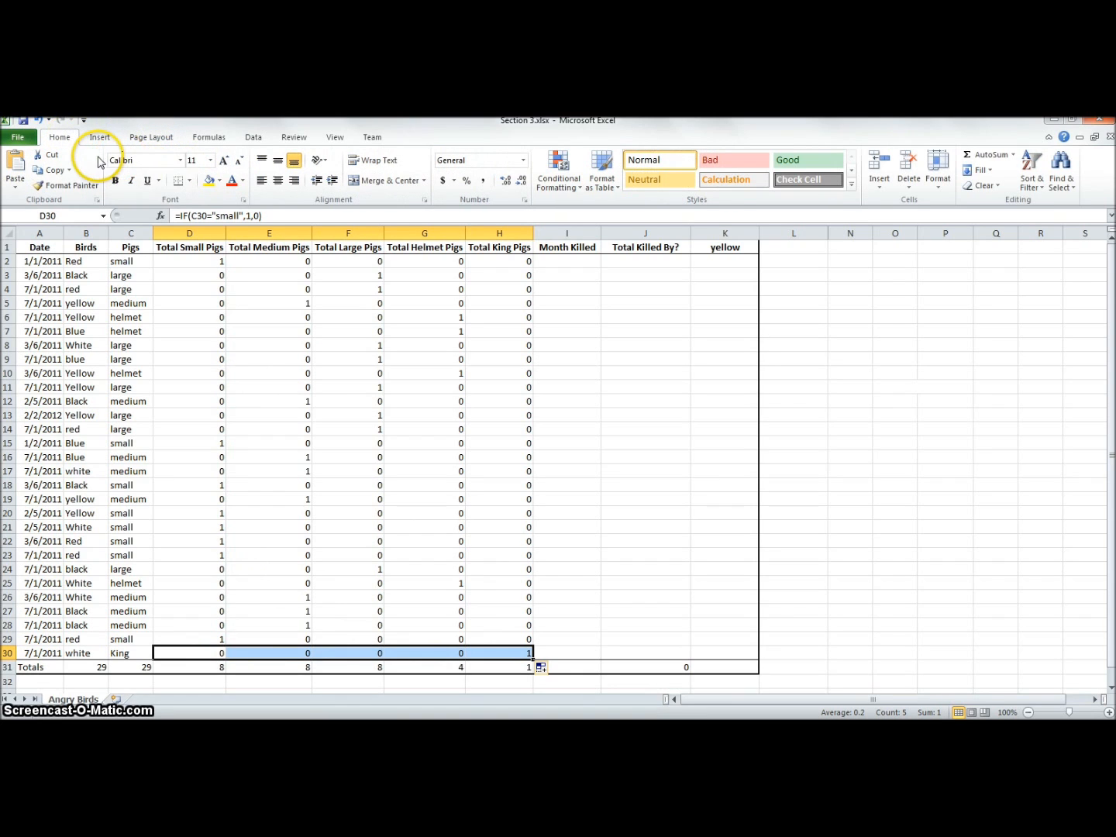
left_click(364, 581)
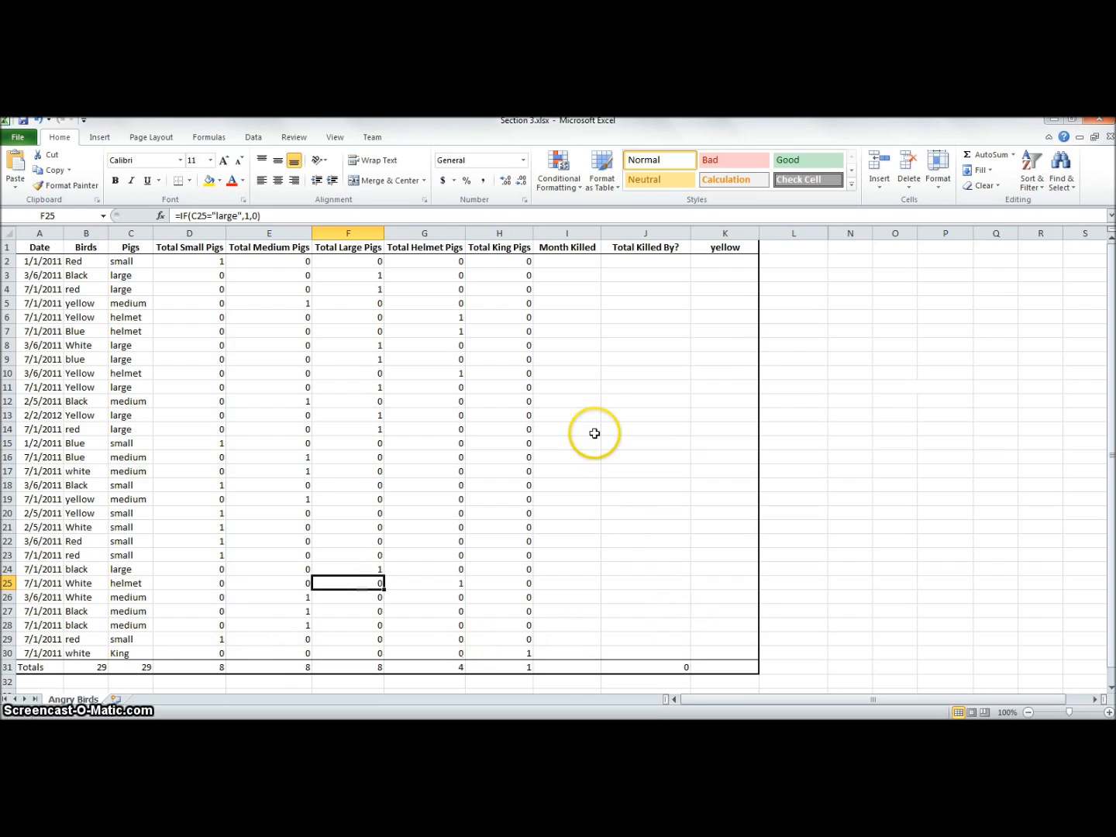
- Enter =MONTH(A2) in I2 under Month Killed to extract the month from the date
left_click(577, 262)
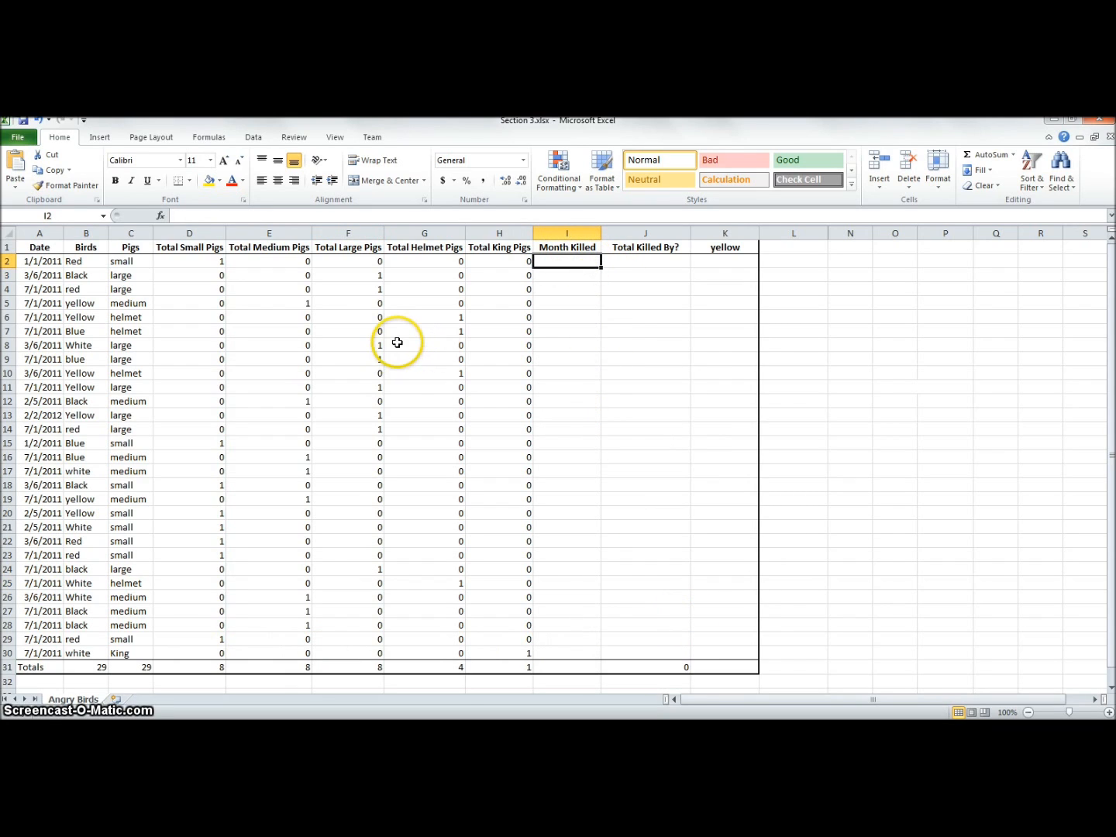
left_click(209, 137)
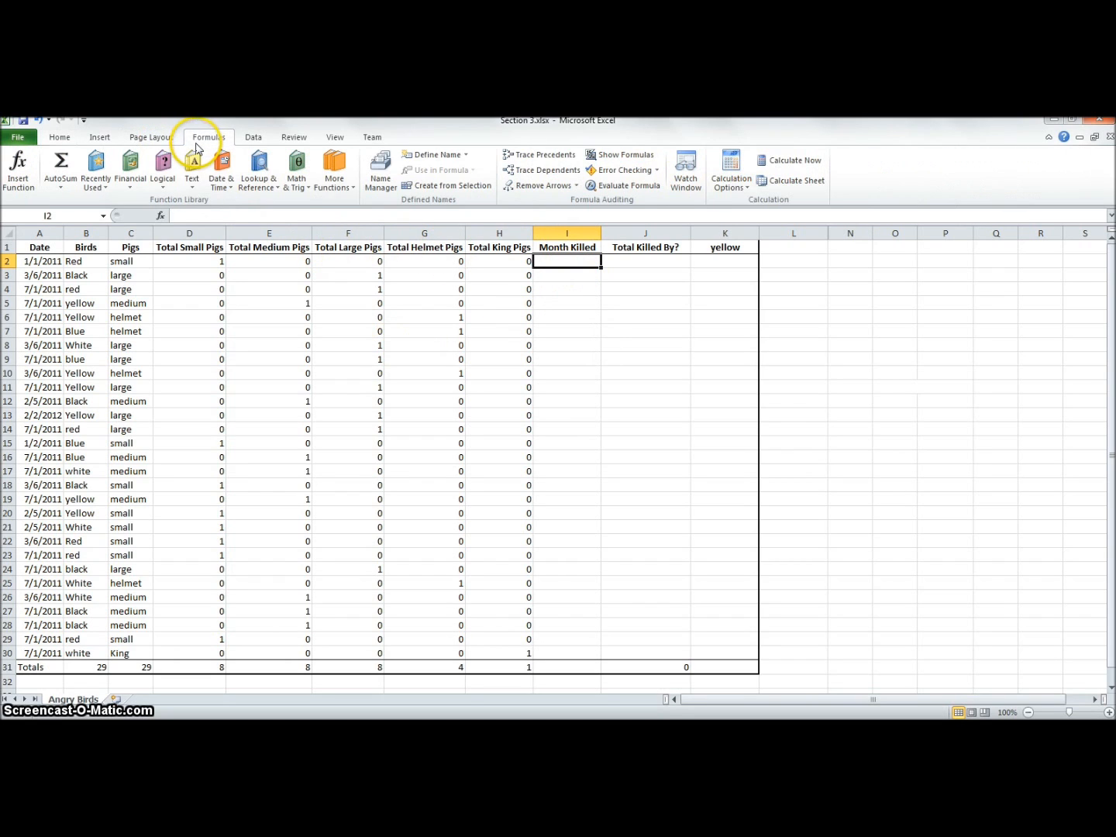
left_click(222, 180)
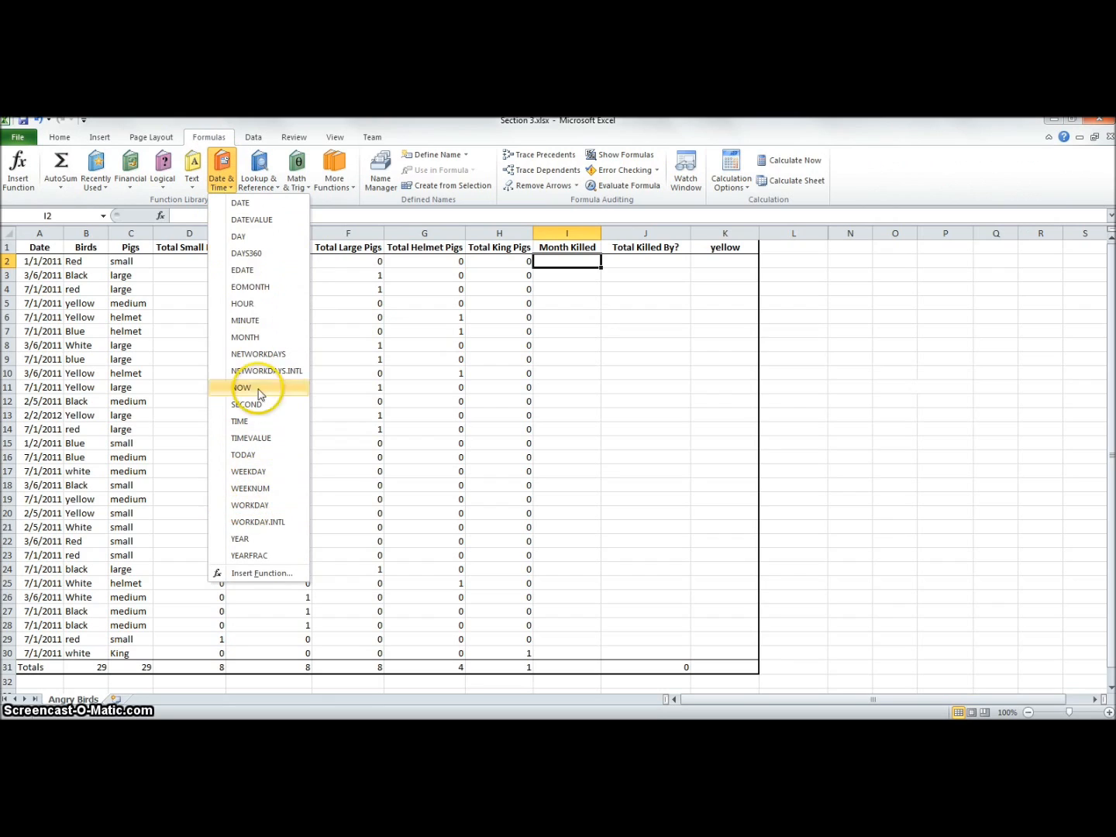
left_click(571, 265)
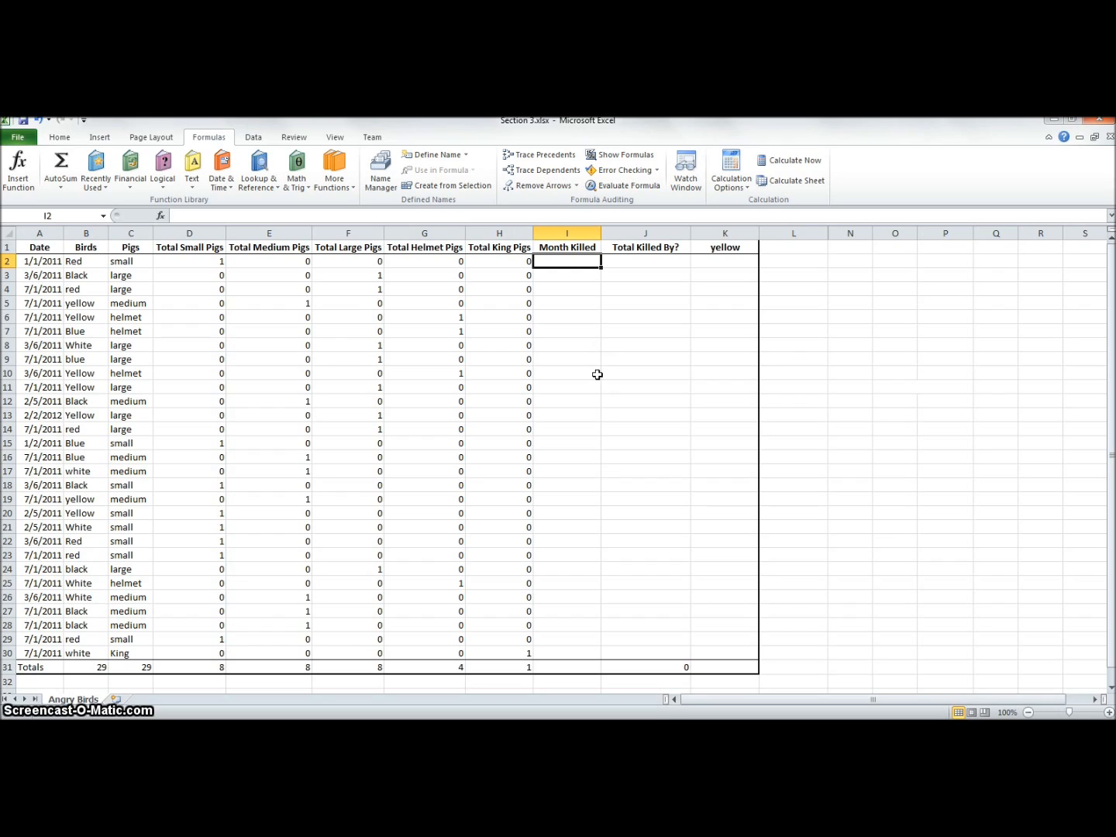
type("=")
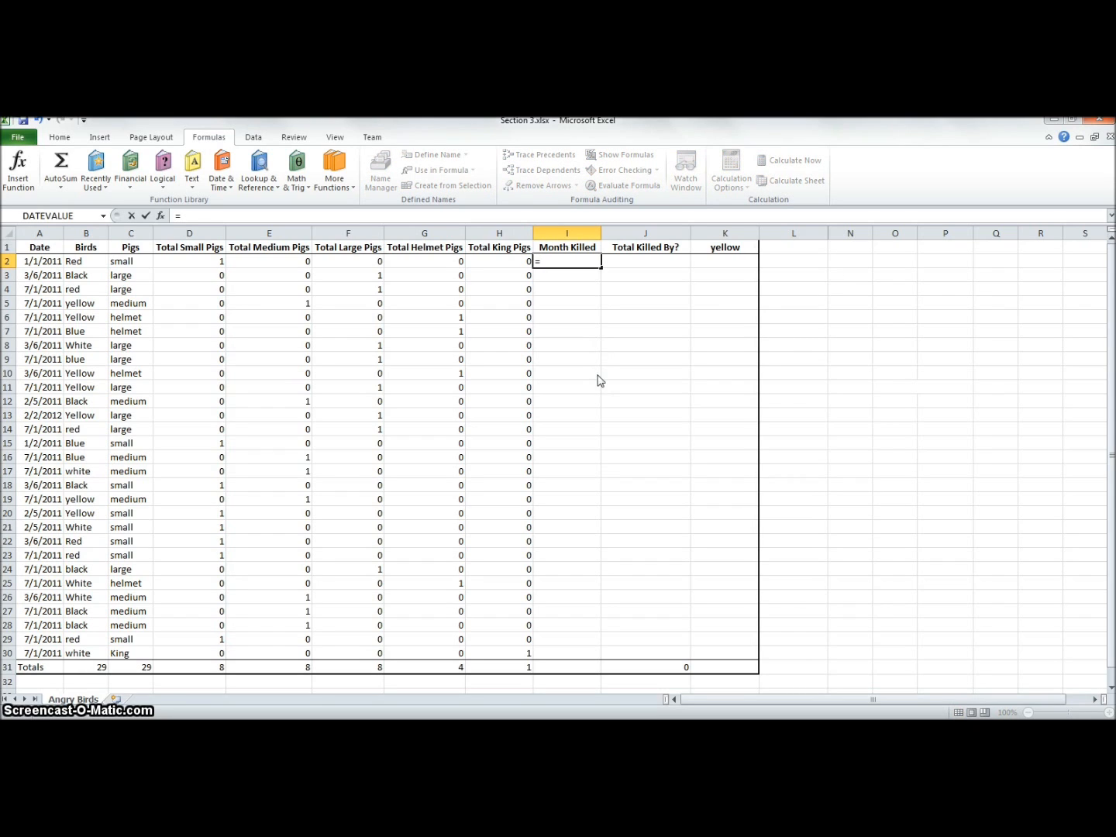
type("month(")
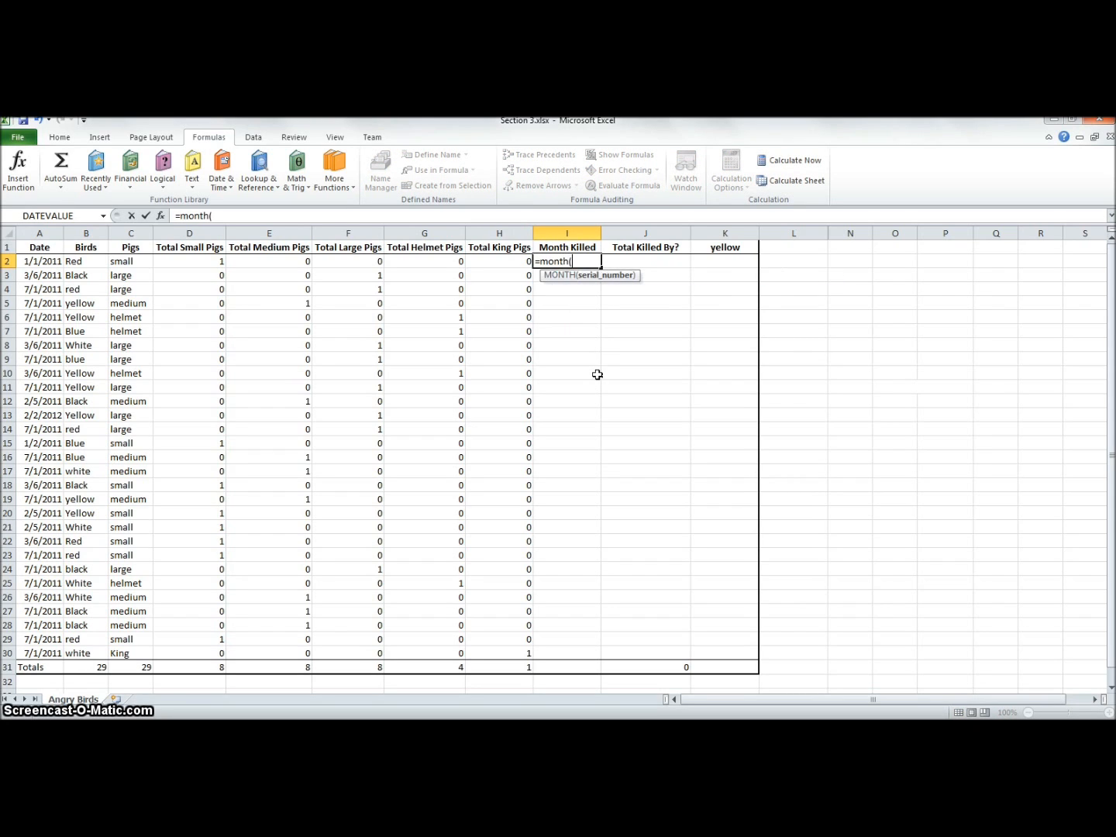
left_click(44, 262)
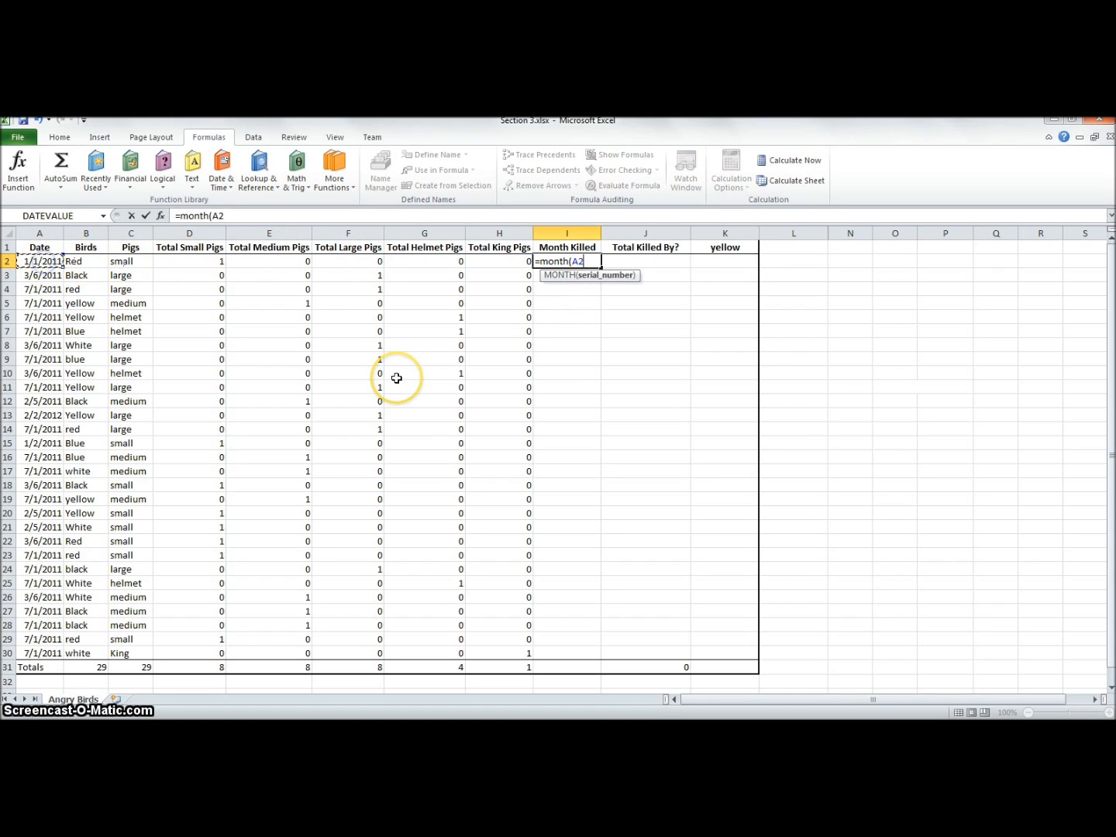
type(")")
key("Return")
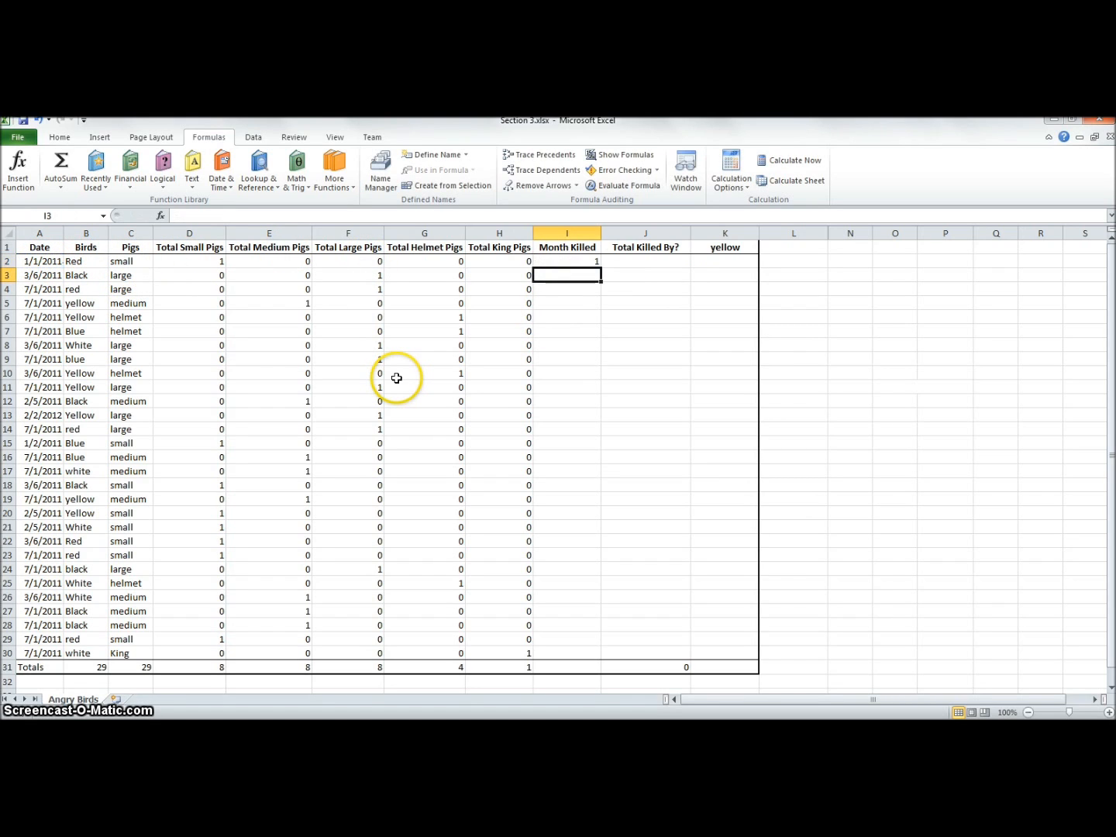
- Fill the I2 month formula down through I30 and apply a bottom border to the filled range
left_click(577, 261)
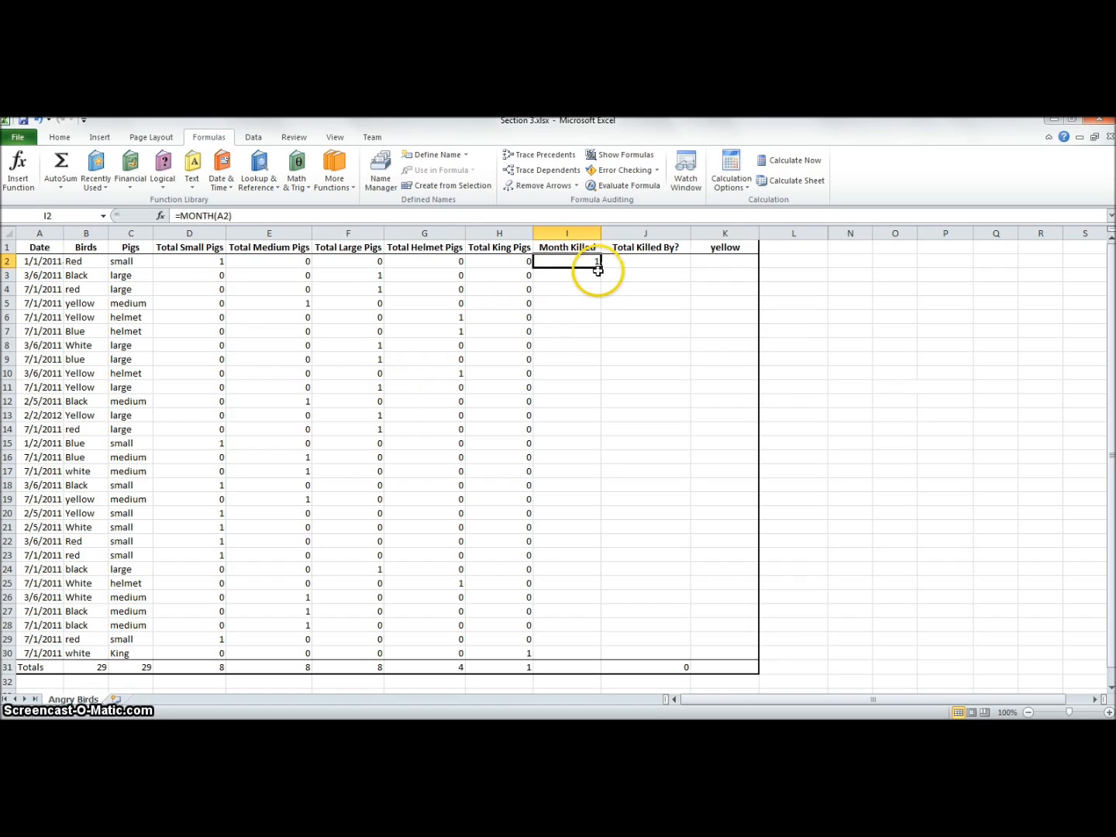
left_click_drag(602, 268, 574, 658)
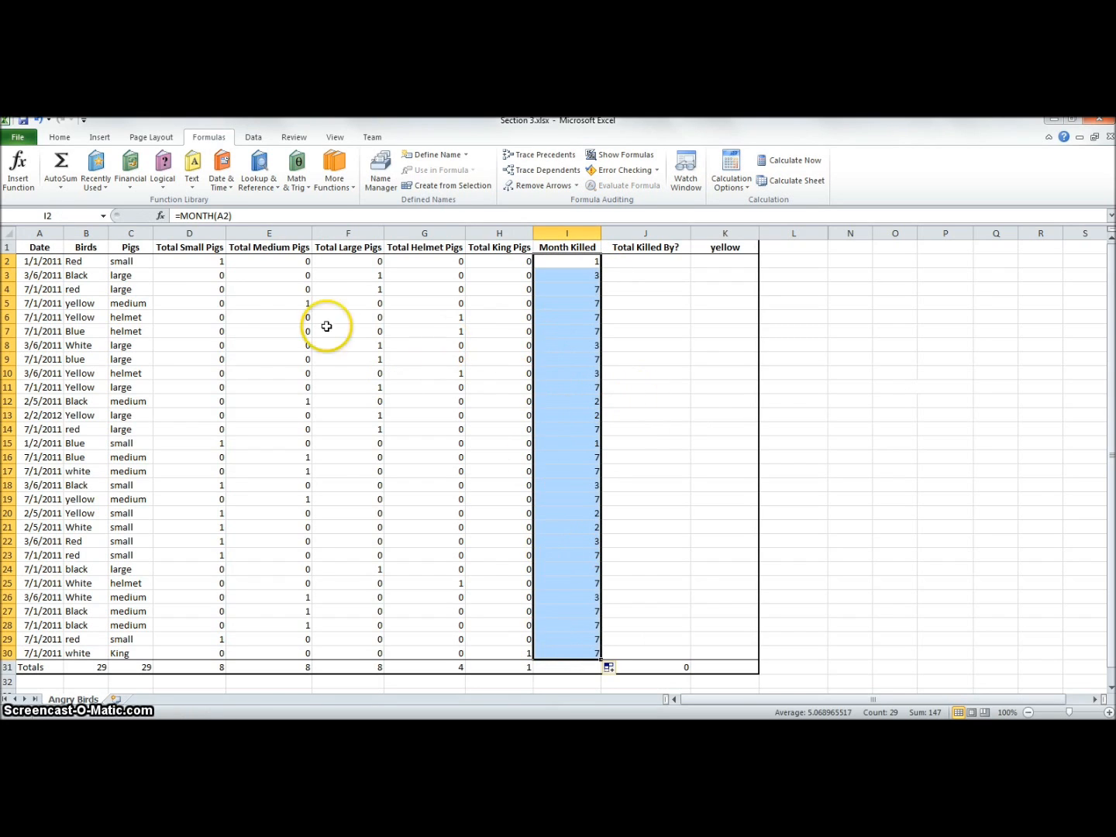
scroll(145, 186, "up", 3)
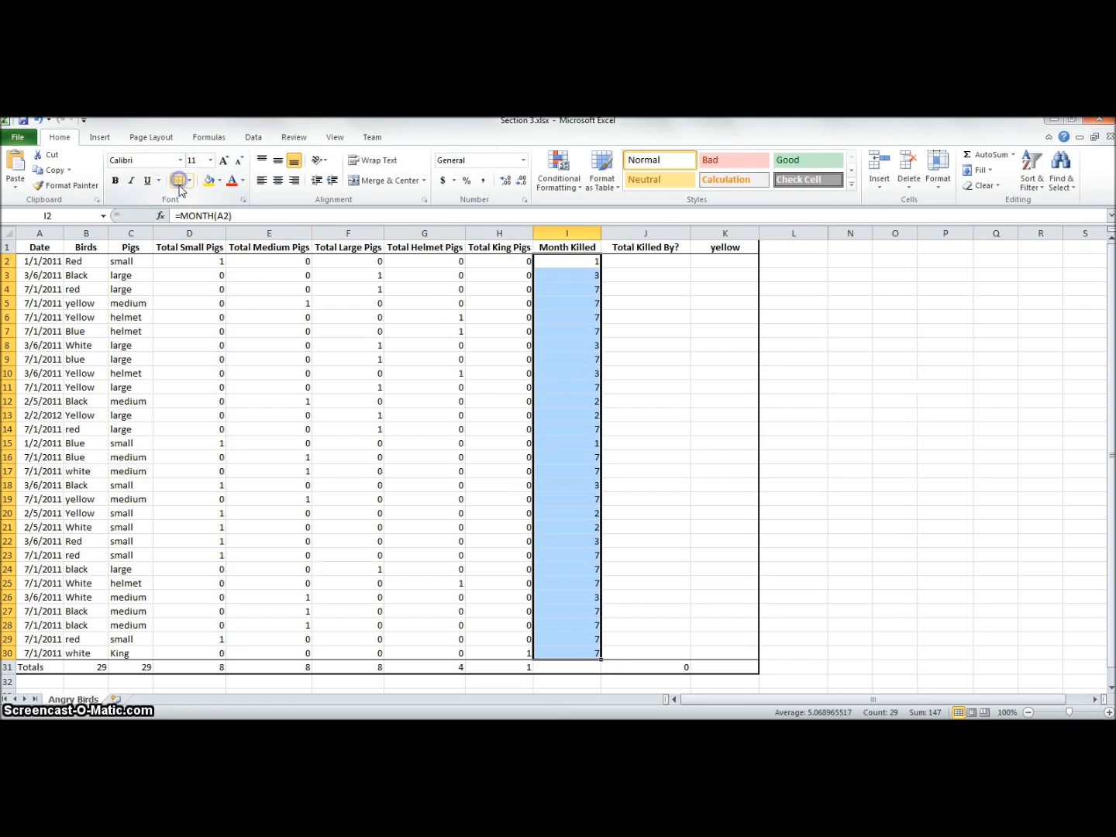
- Enter =COUNTIF(I2:I30,1) in I31 to count the pigs killed in month 1
left_click(560, 667)
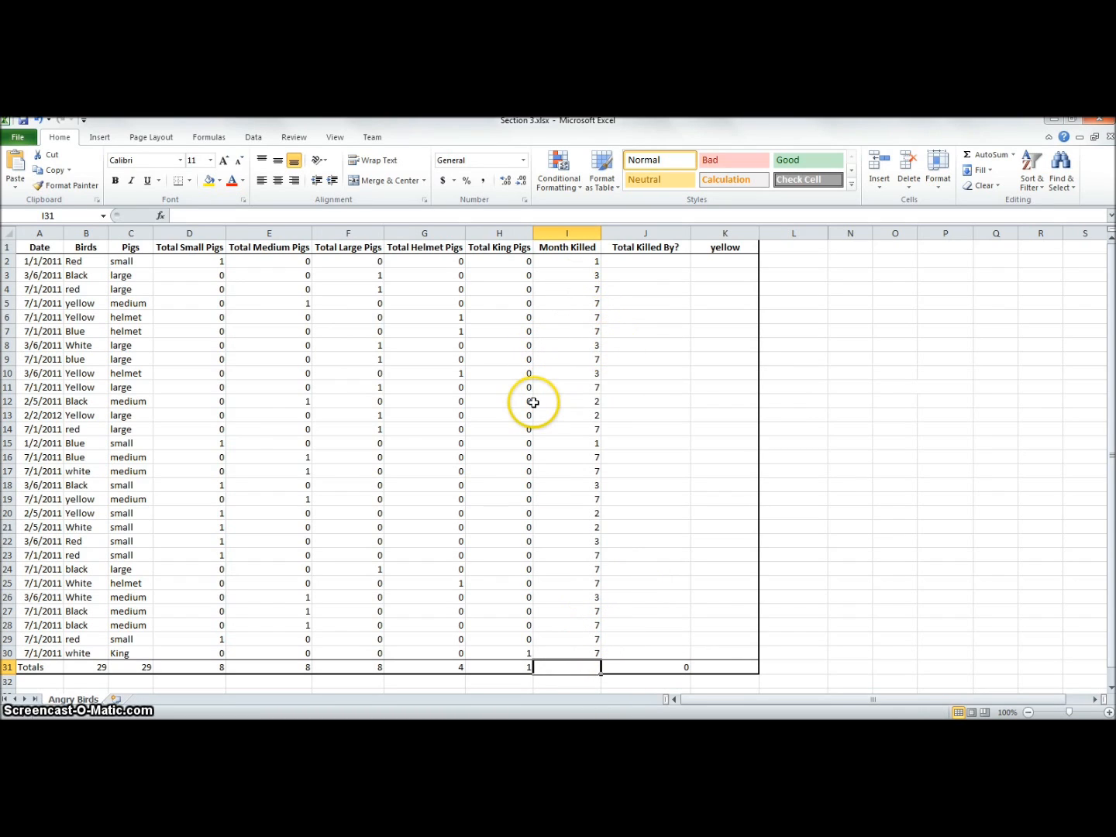
type("=")
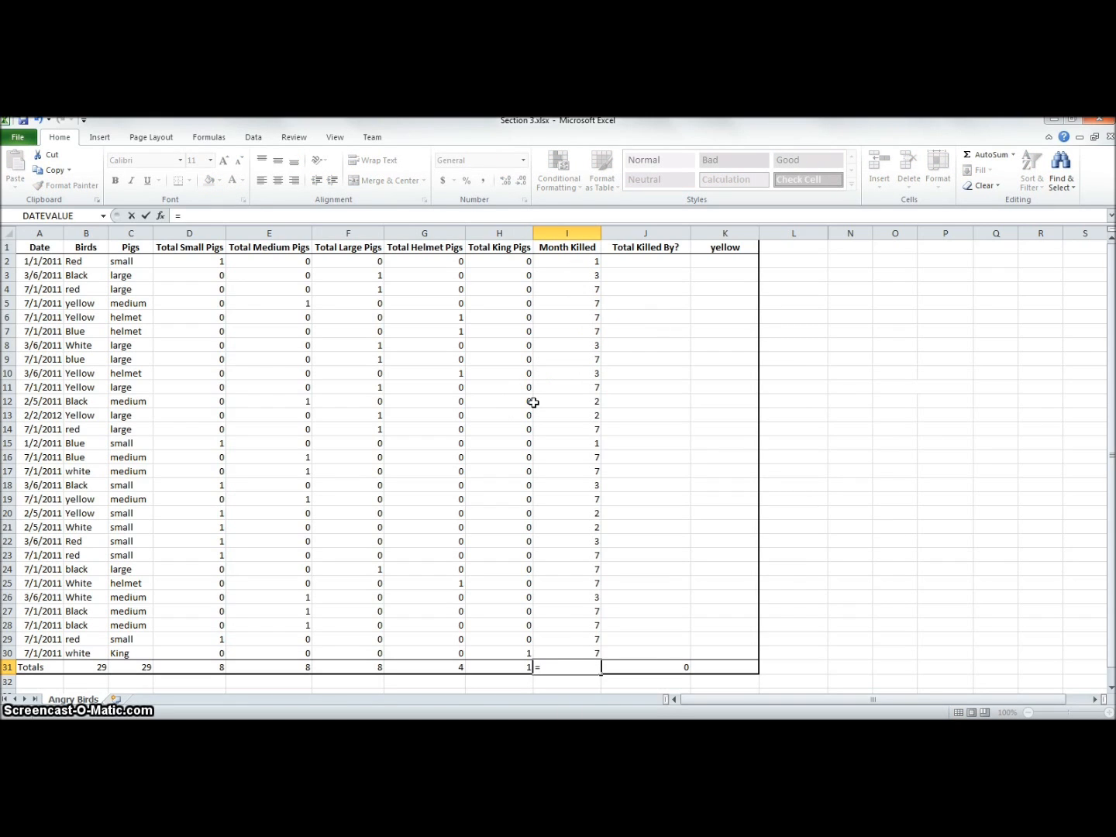
type("count")
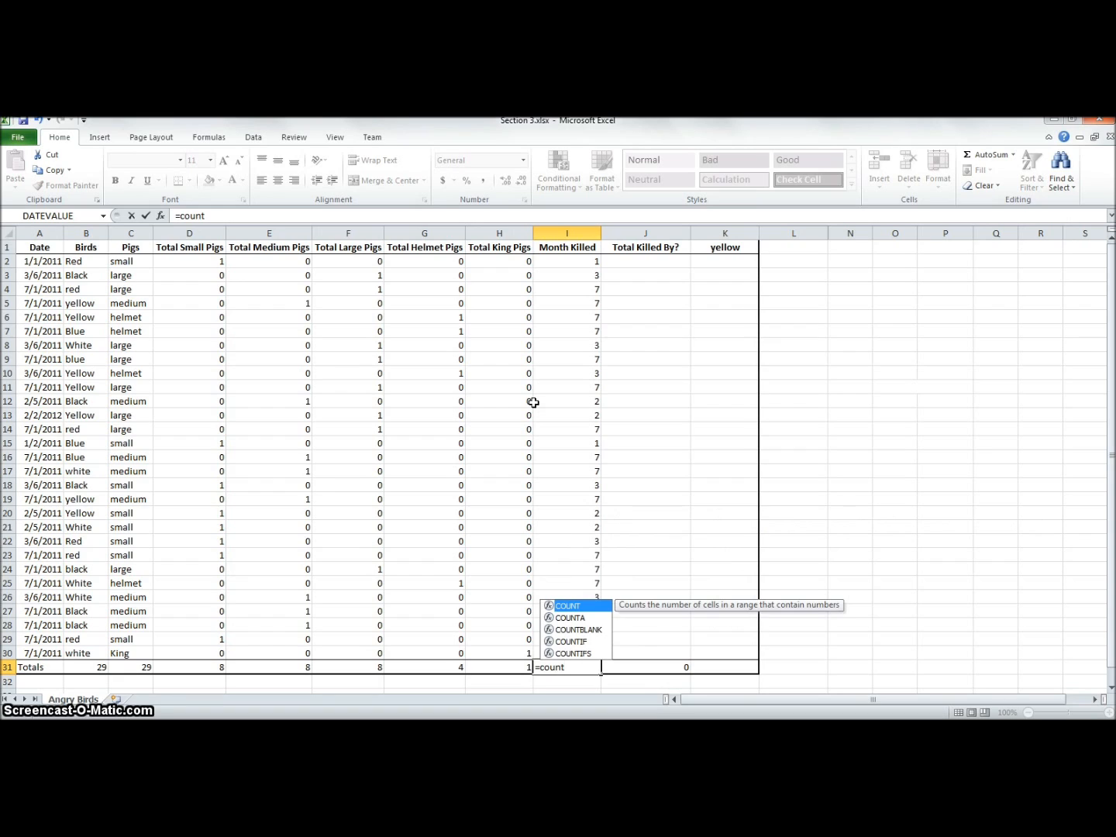
type("if(")
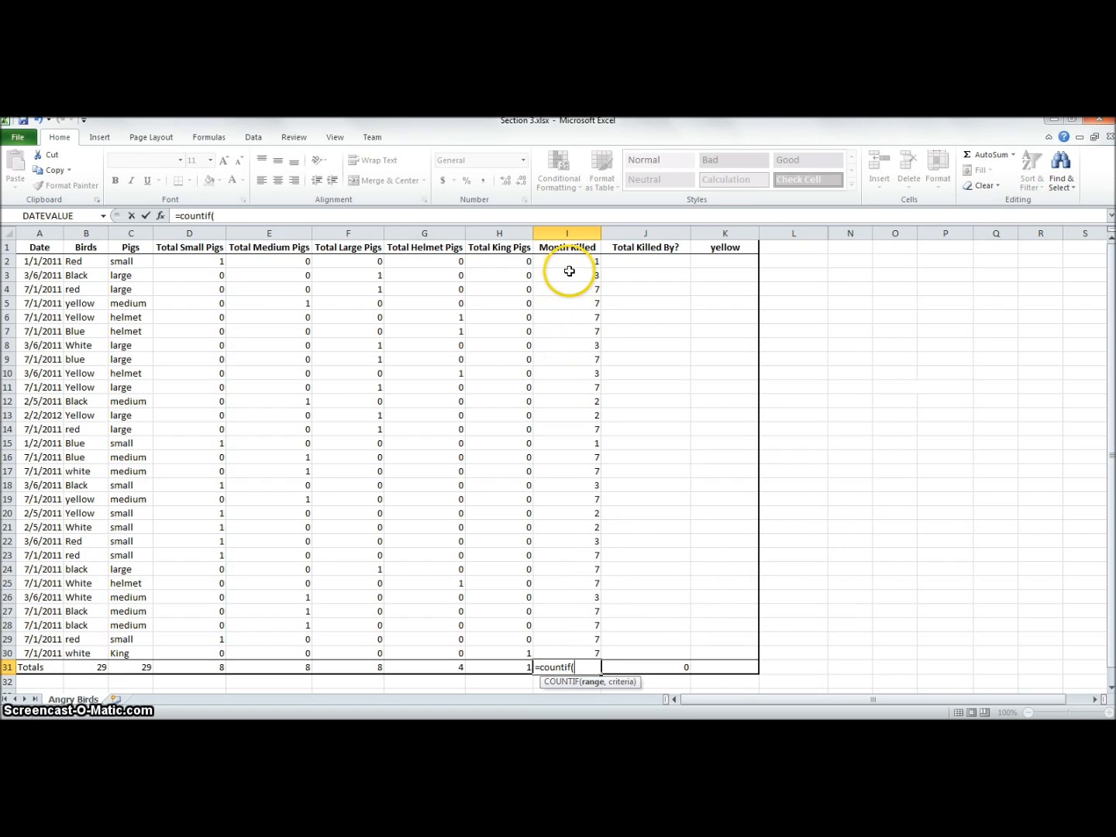
left_click_drag(568, 261, 571, 653)
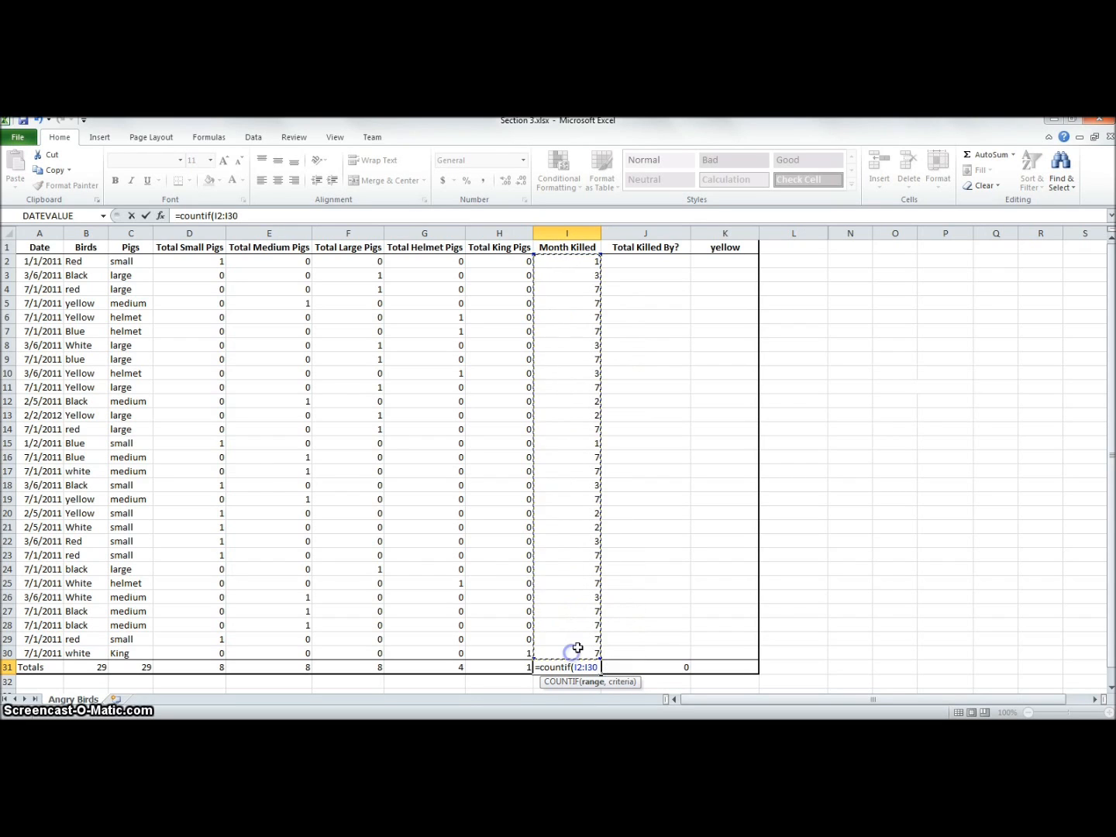
type(",")
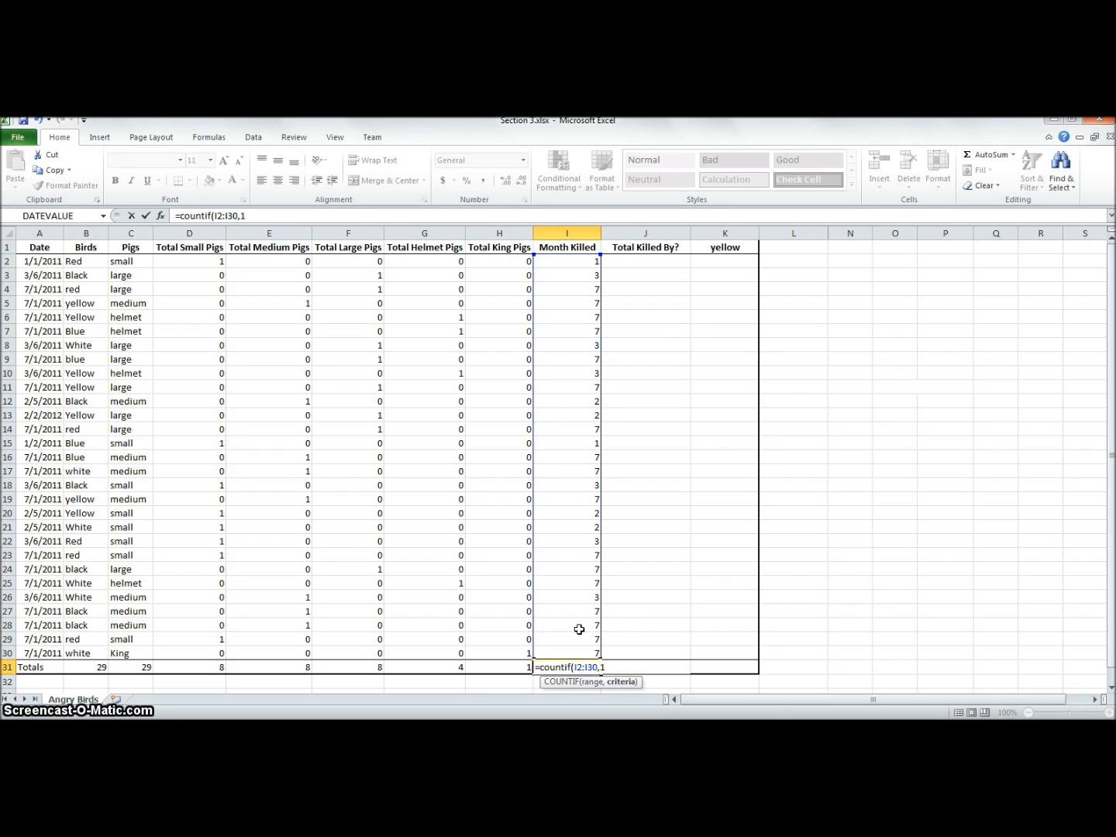
type("1)")
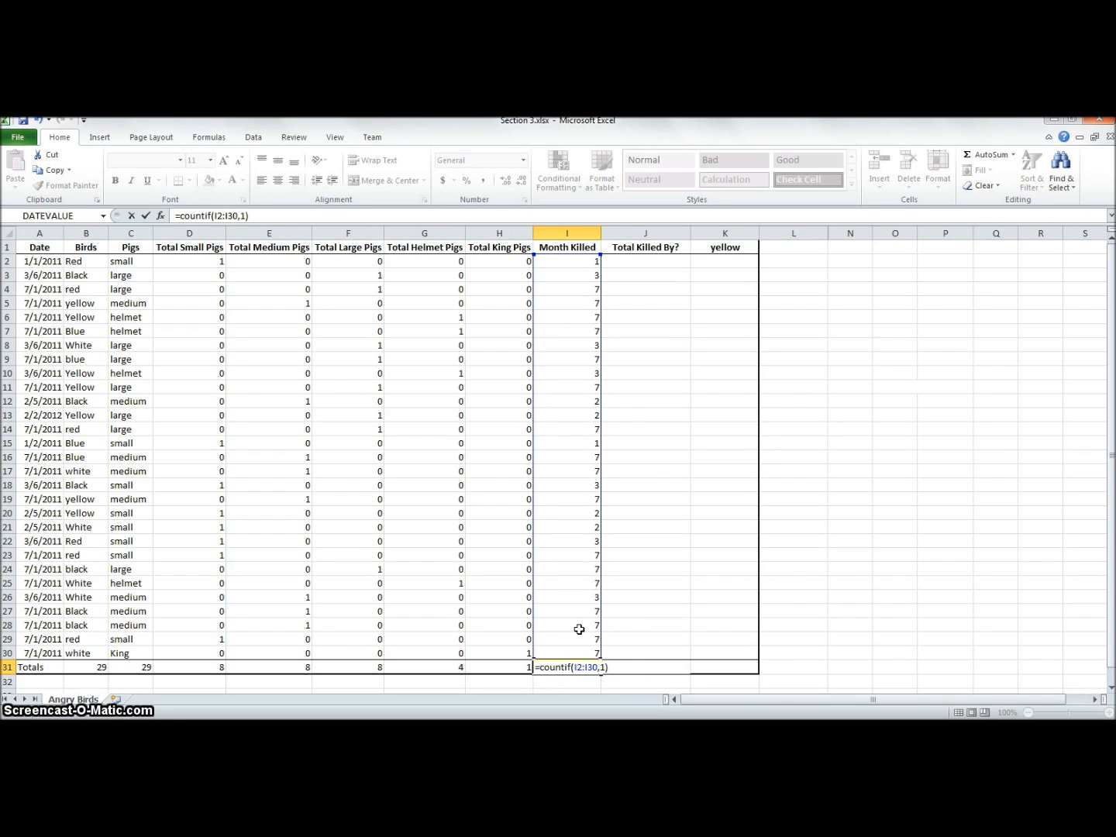
key("Return")
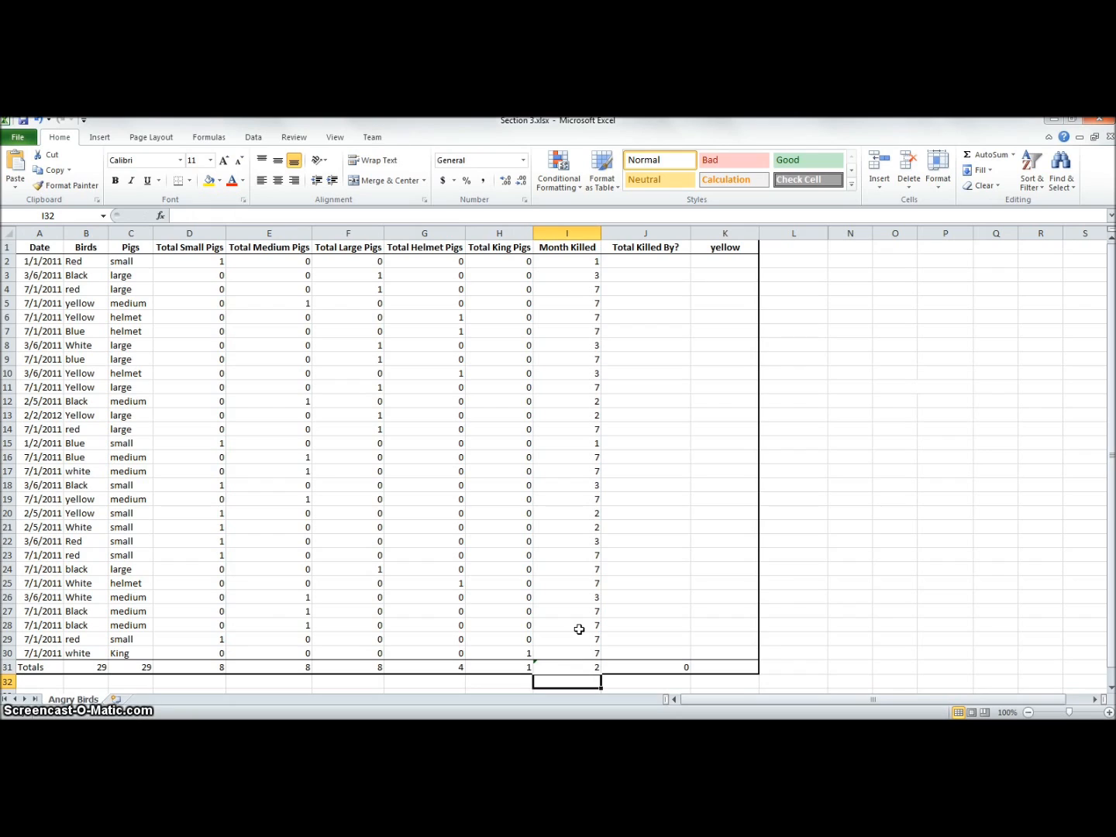
- Change the COUNTIF criterion in I31 to 7 to count the pigs killed in July
key("Up")
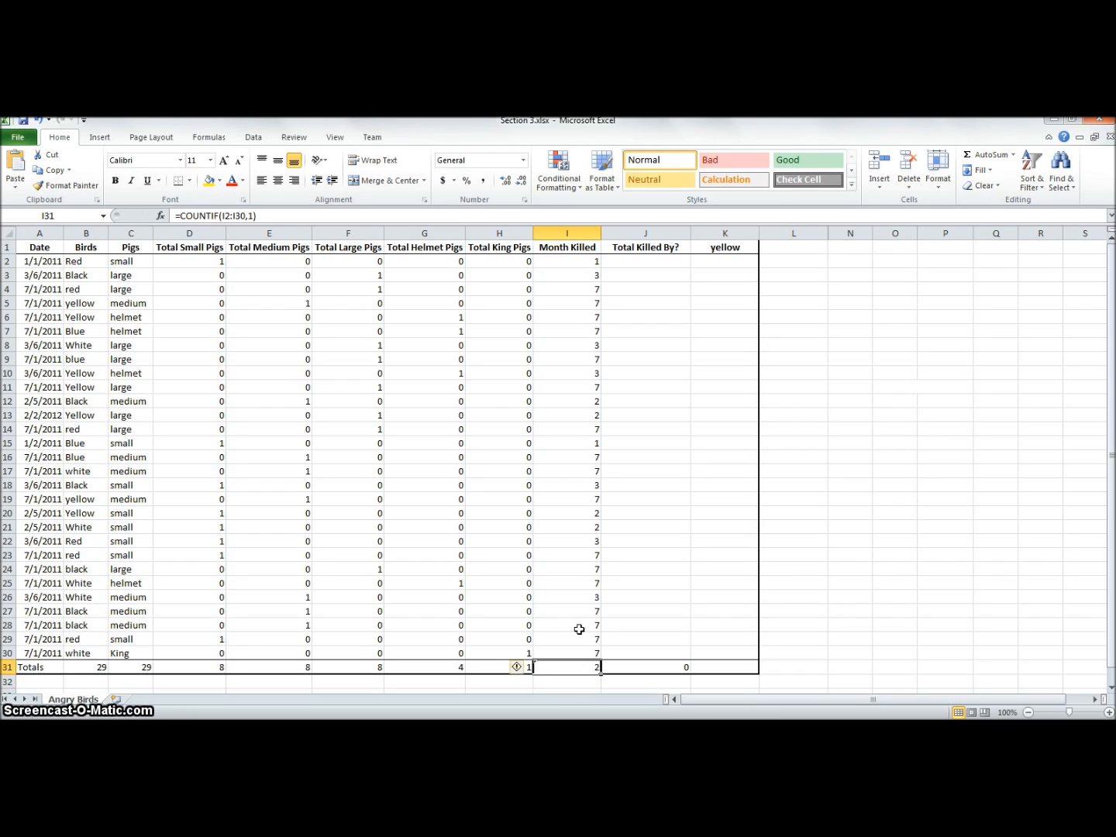
key("F2")
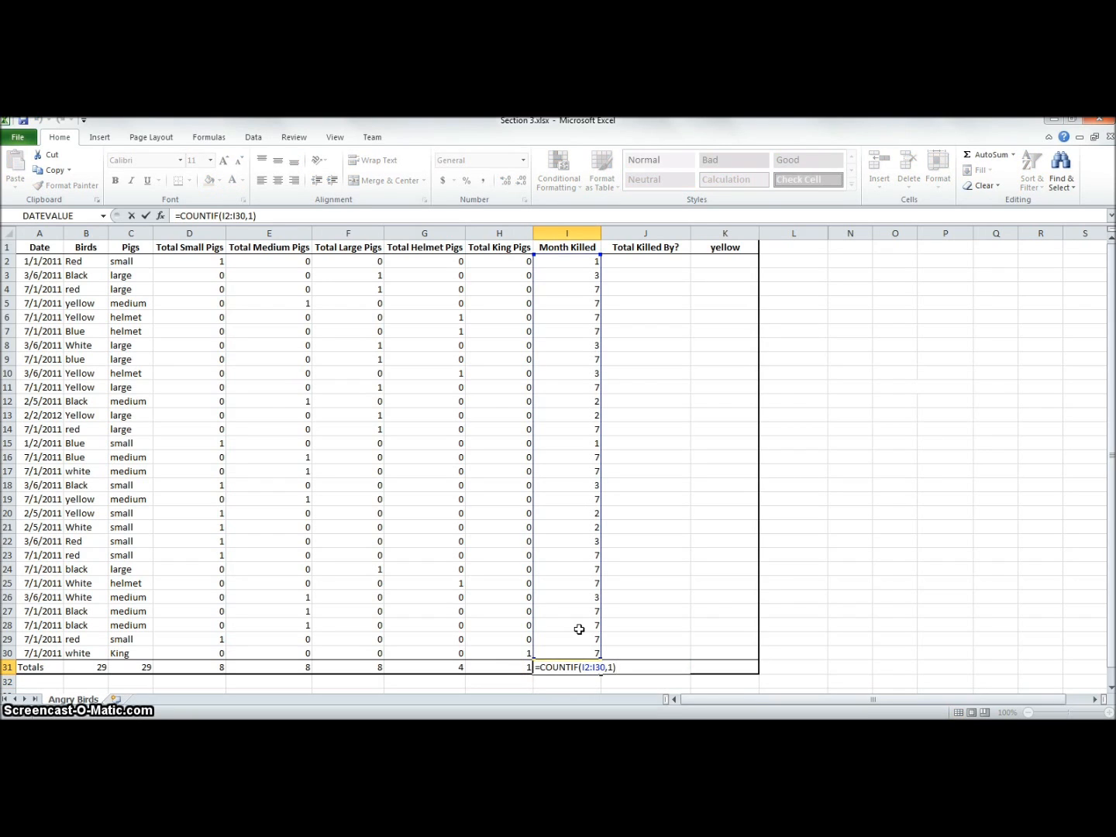
key("Left")
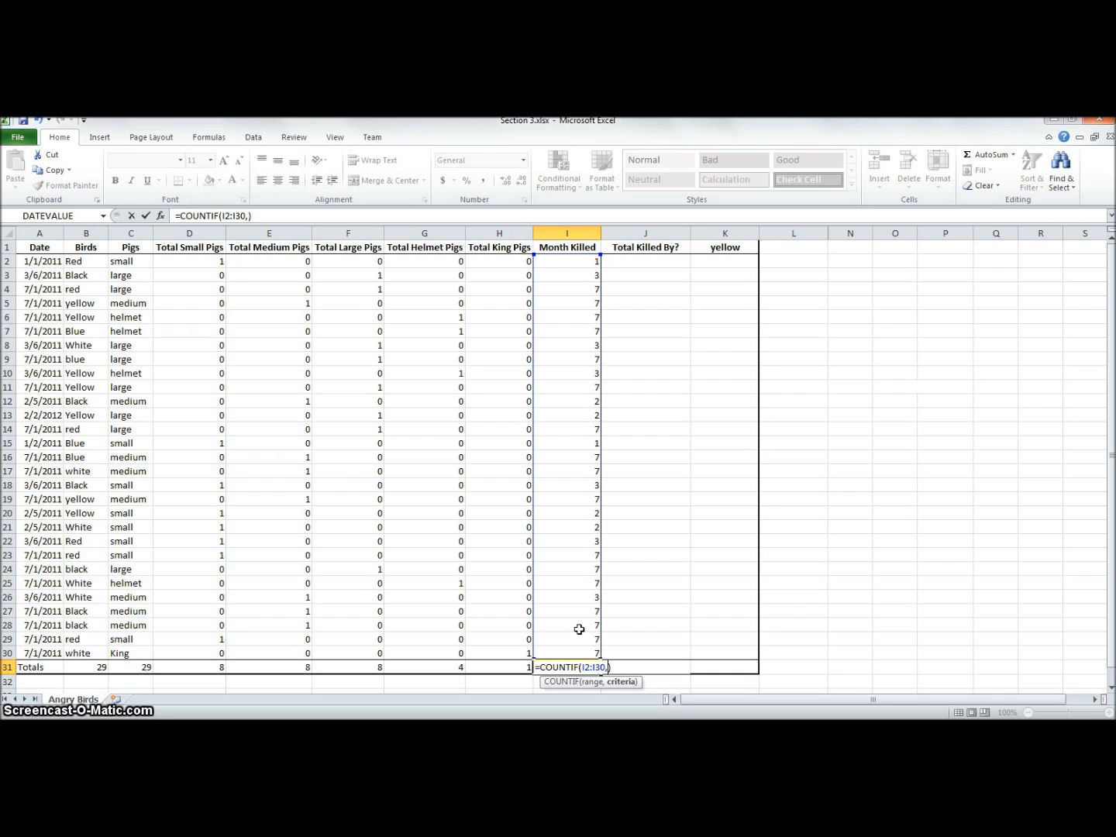
type("7")
key("Return")
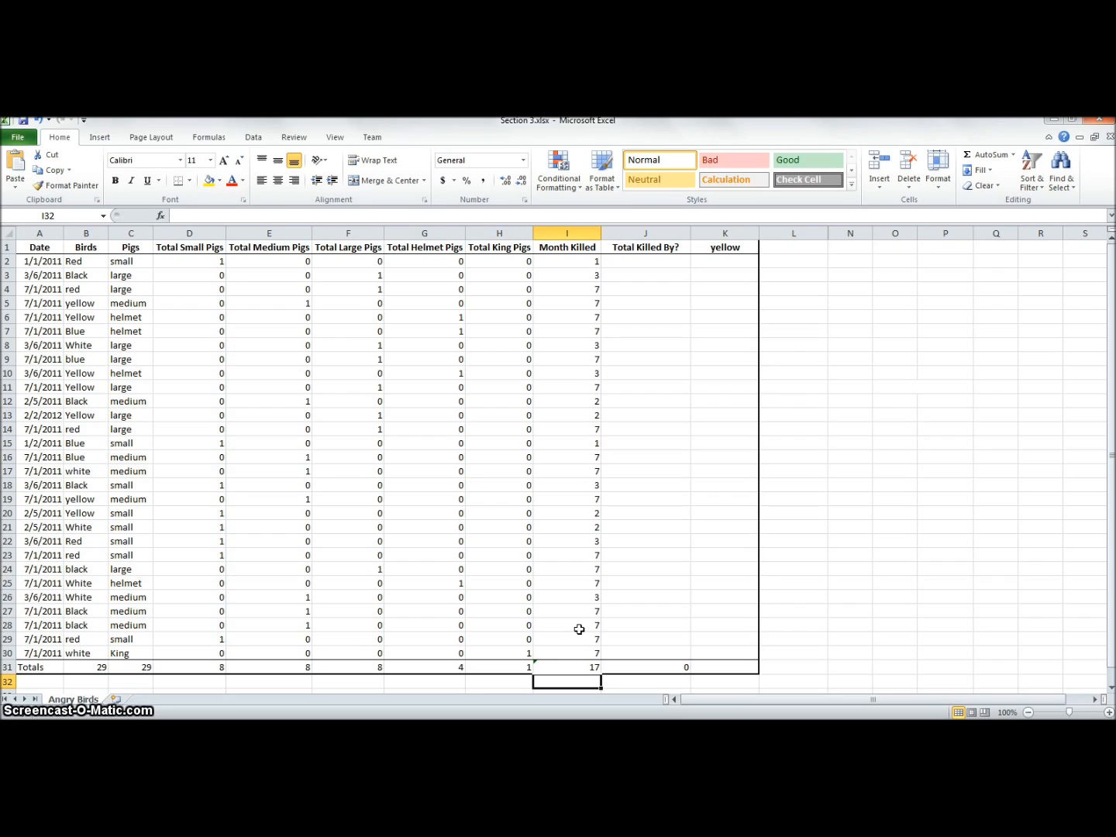
- Set the bird selection in K1 to red
left_click(666, 261)
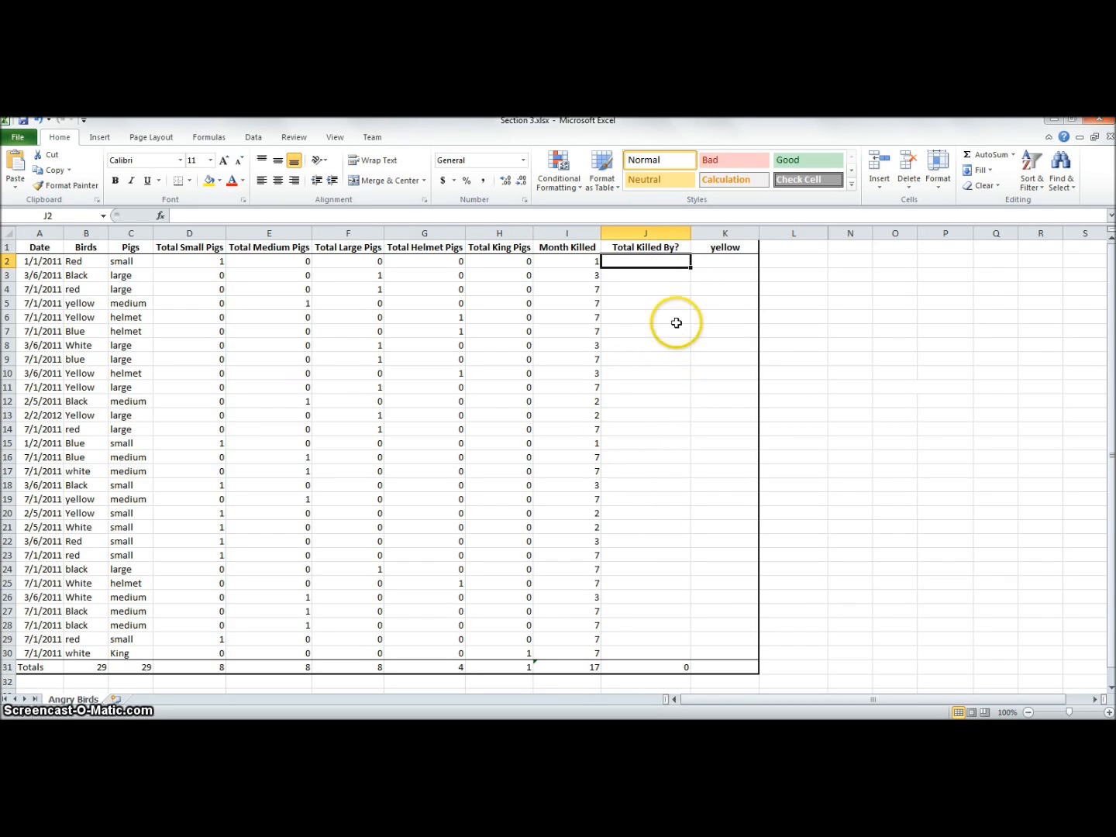
left_click(735, 247)
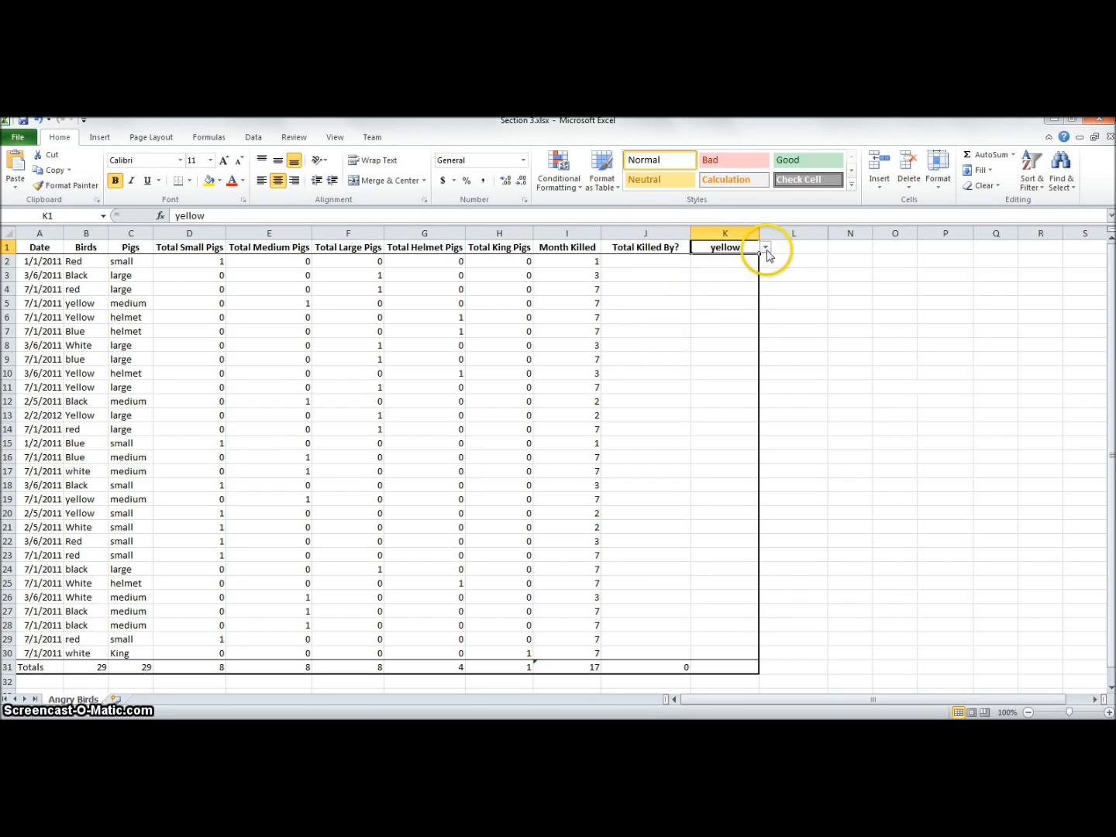
left_click(765, 248)
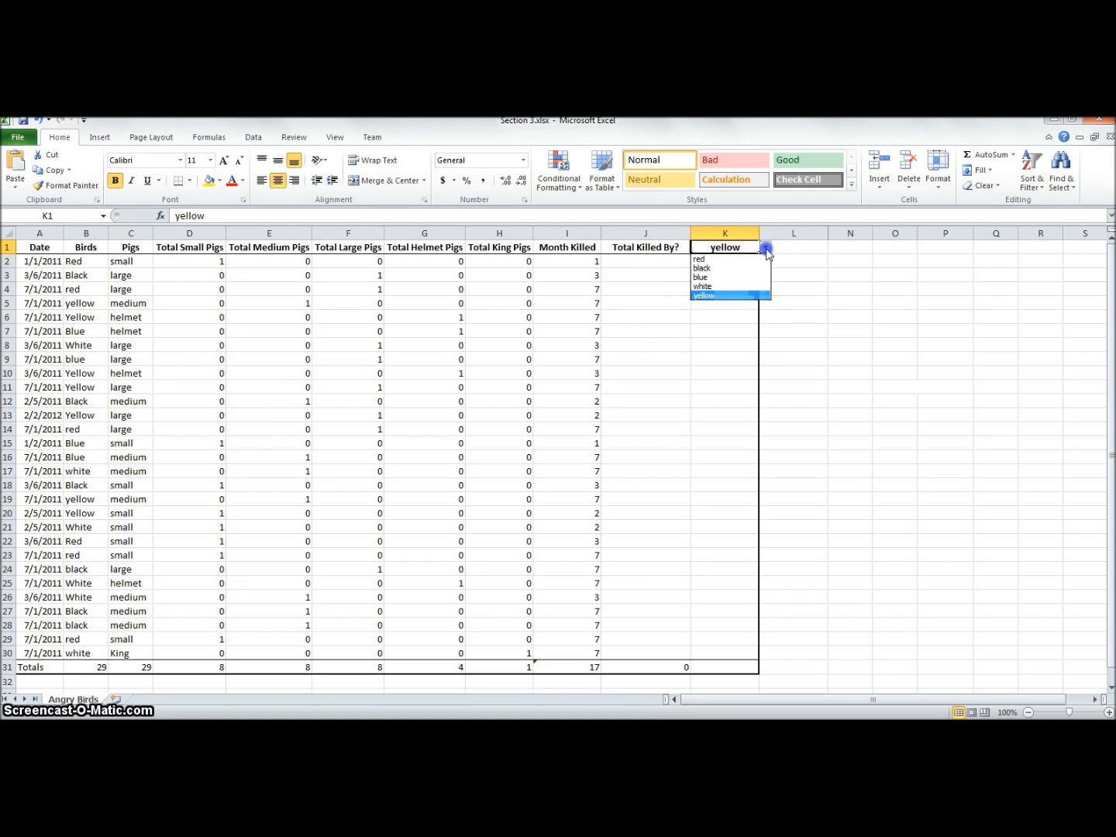
left_click(706, 269)
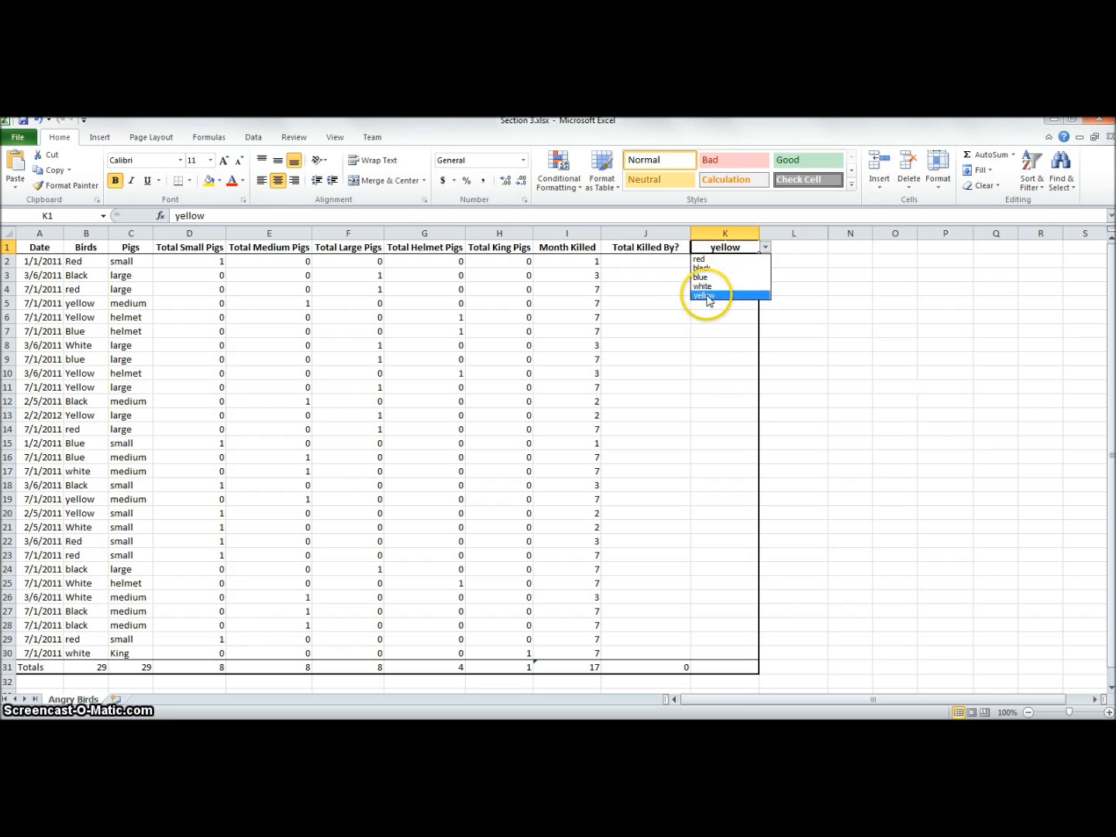
left_click(642, 262)
left_click(639, 258)
left_click(743, 250)
left_click(765, 248)
left_click(731, 260)
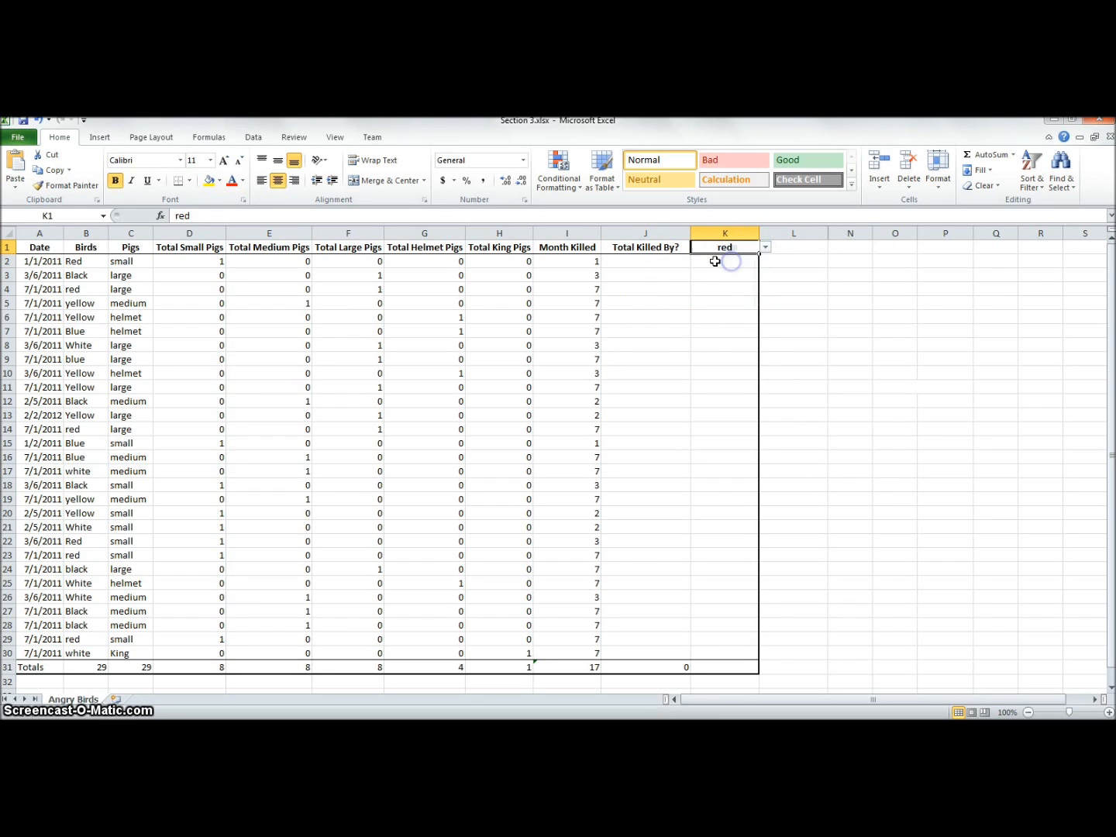
- Enter =IF($K$1=B2,"Yes","No") in J2 under Total Killed By? to flag rows matching the selected bird
left_click(668, 259)
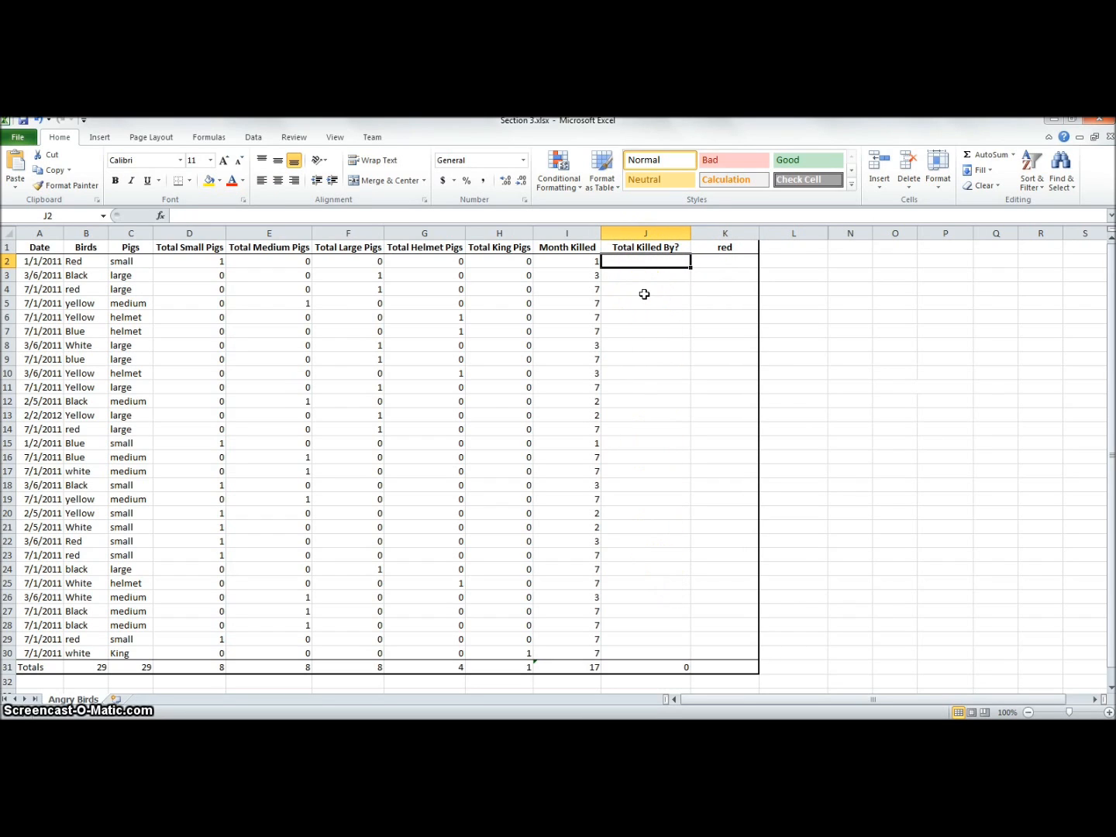
type("=if(")
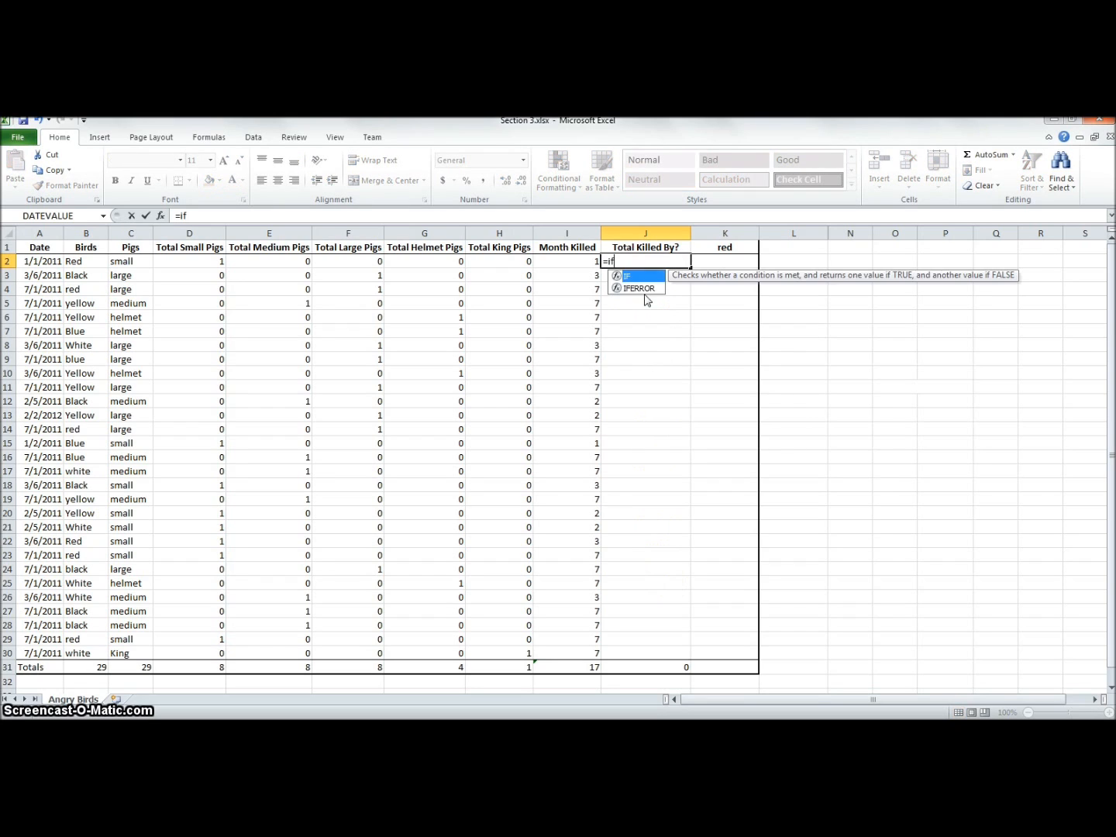
left_click(711, 246)
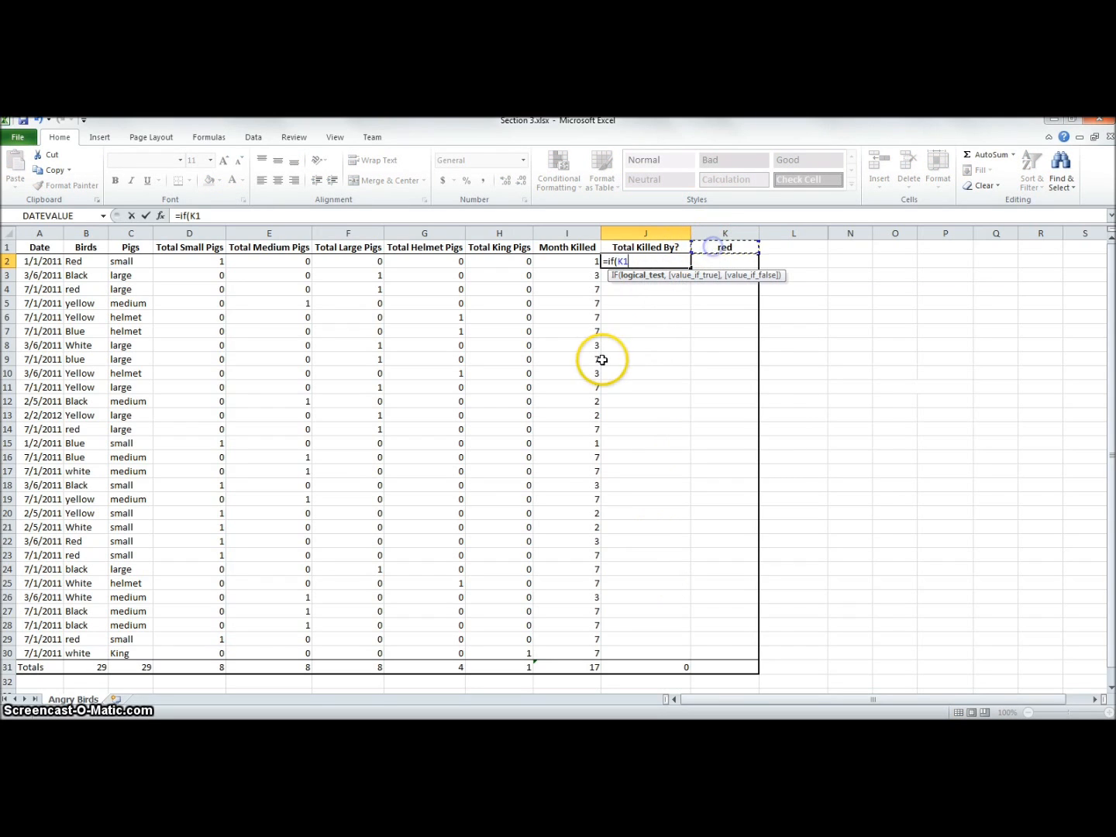
left_click(671, 335)
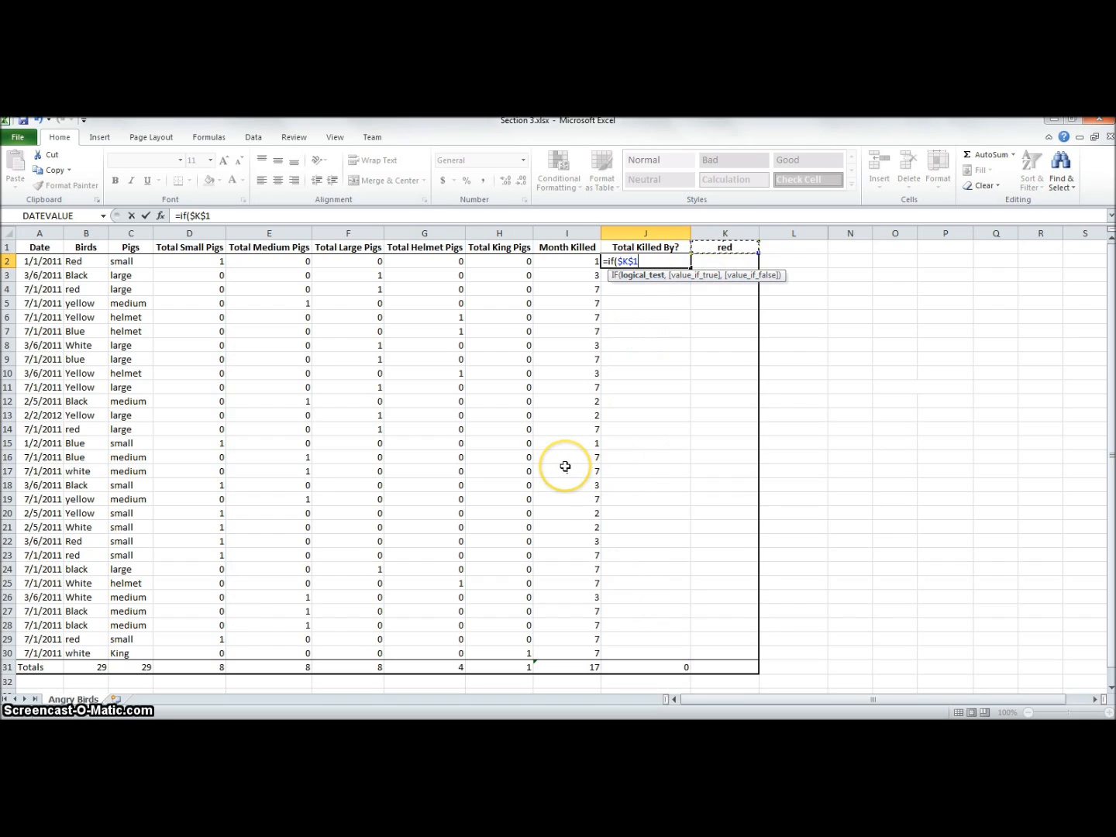
type(",")
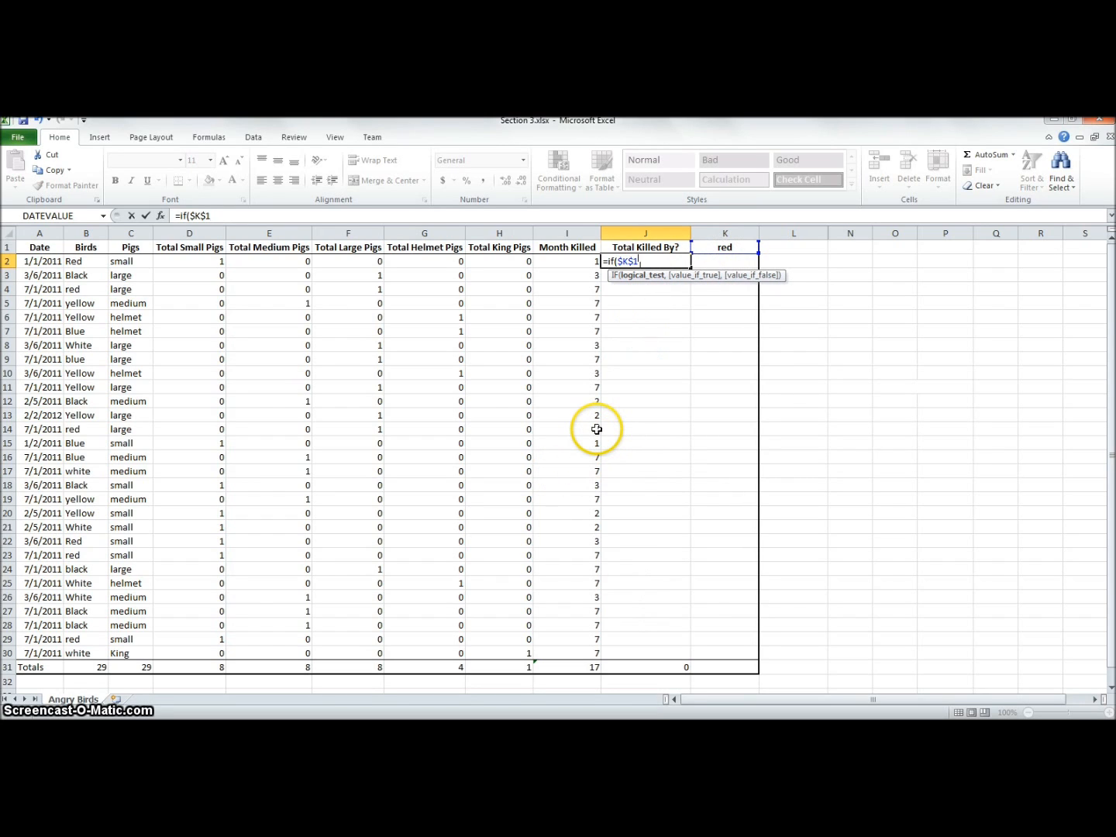
left_click(80, 261)
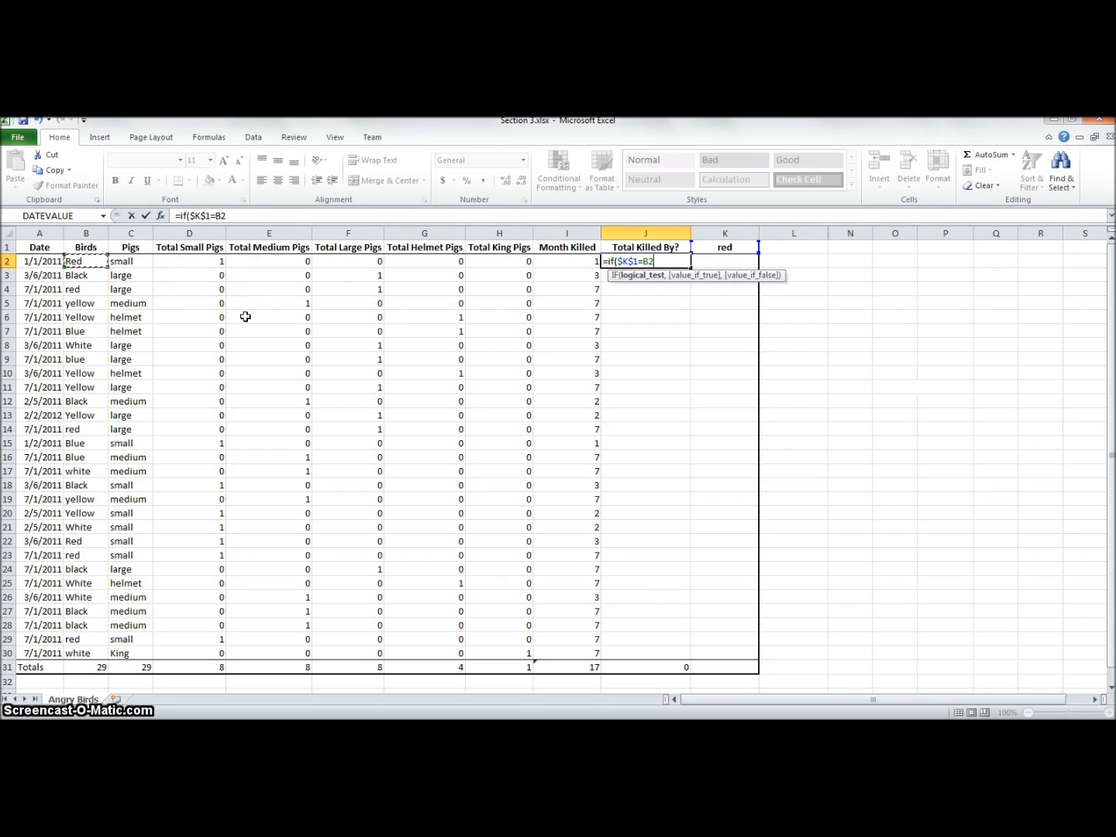
type(",")
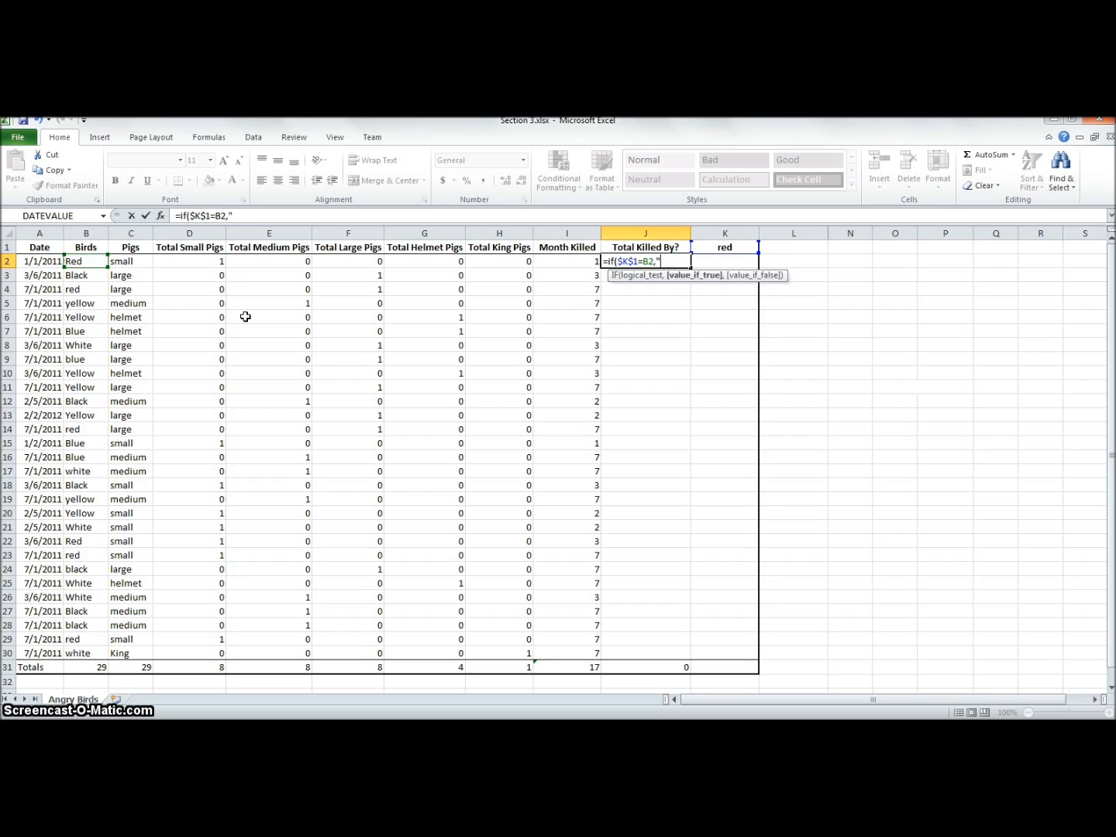
type("\"Yes\"")
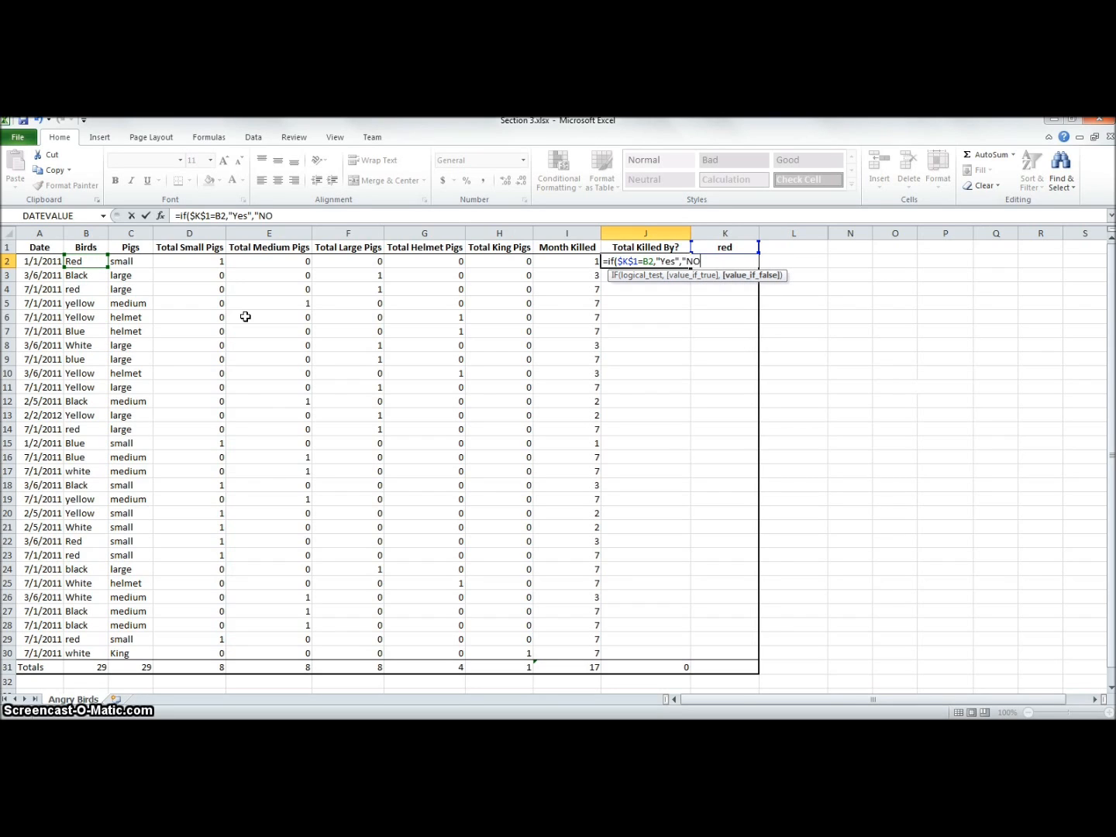
type(",\"No\")")
key("Return")
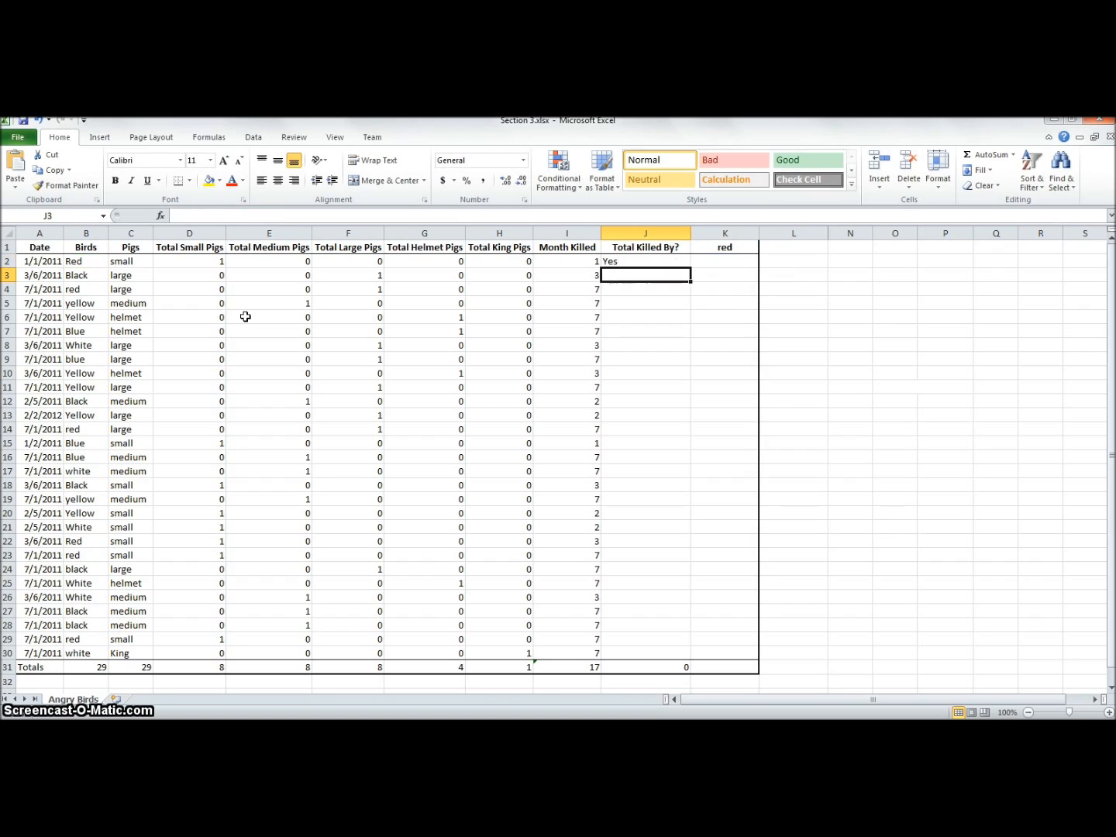
- Fill the J2 IF formula down through J30
left_click(630, 262)
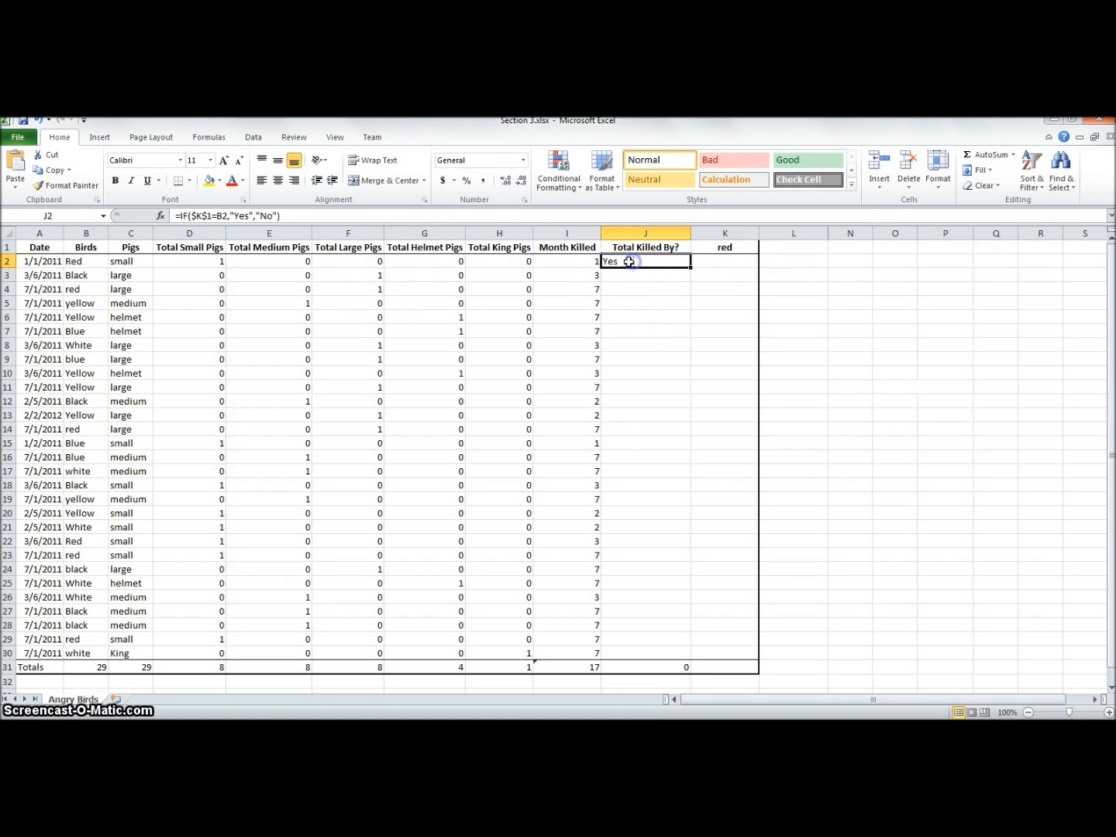
left_click_drag(685, 264, 674, 547)
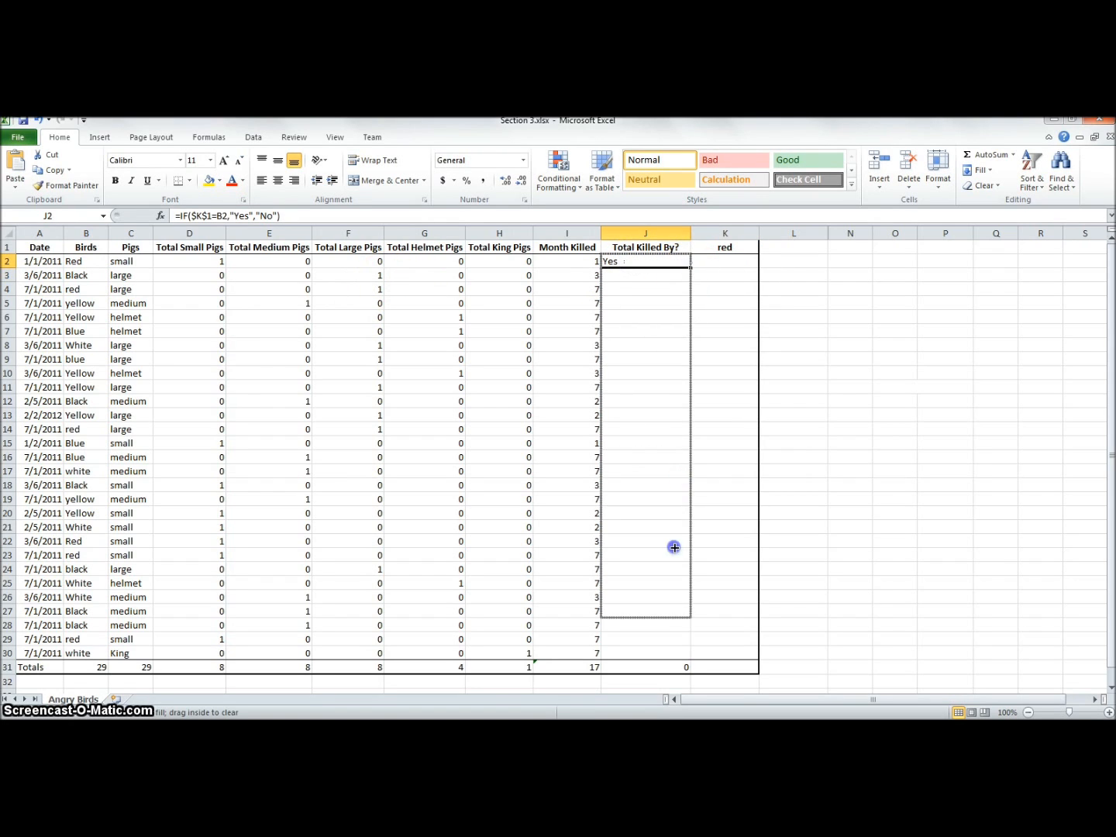
left_click_drag(661, 637, 662, 657)
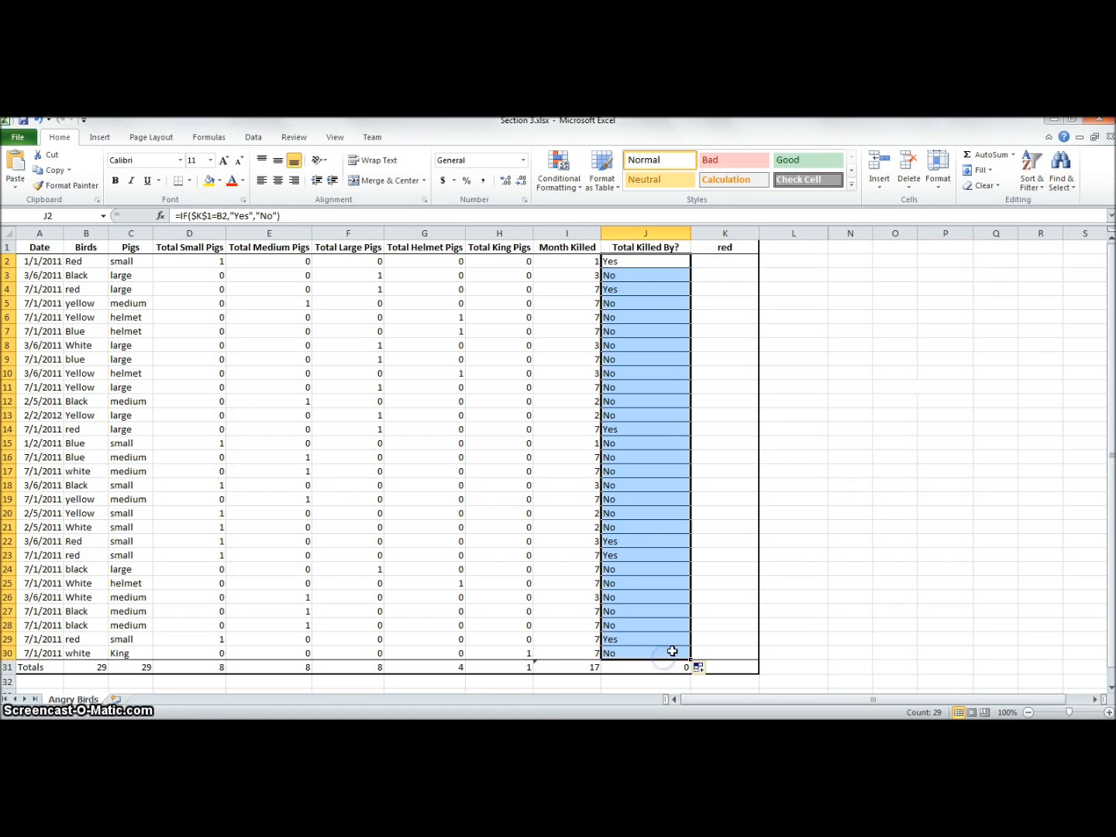
left_click(721, 377)
- Remove all borders from the filled range J2:J30
left_click_drag(643, 261, 657, 646)
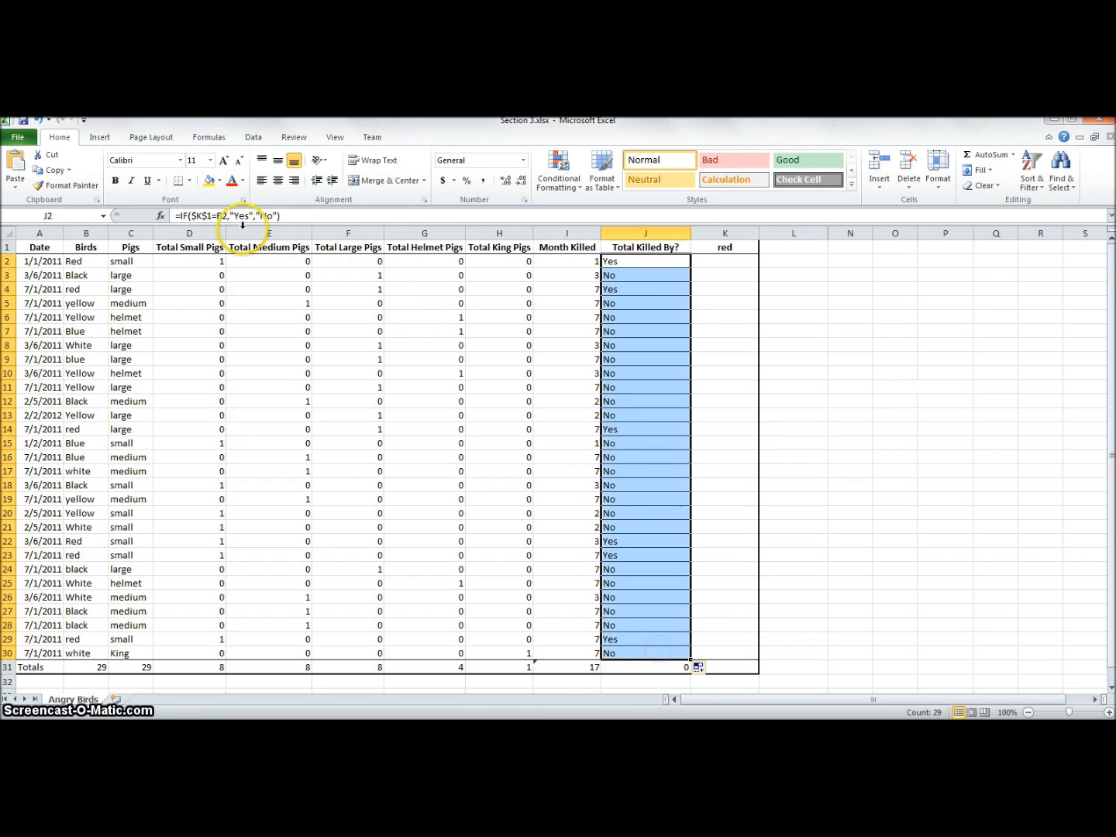
left_click(193, 182)
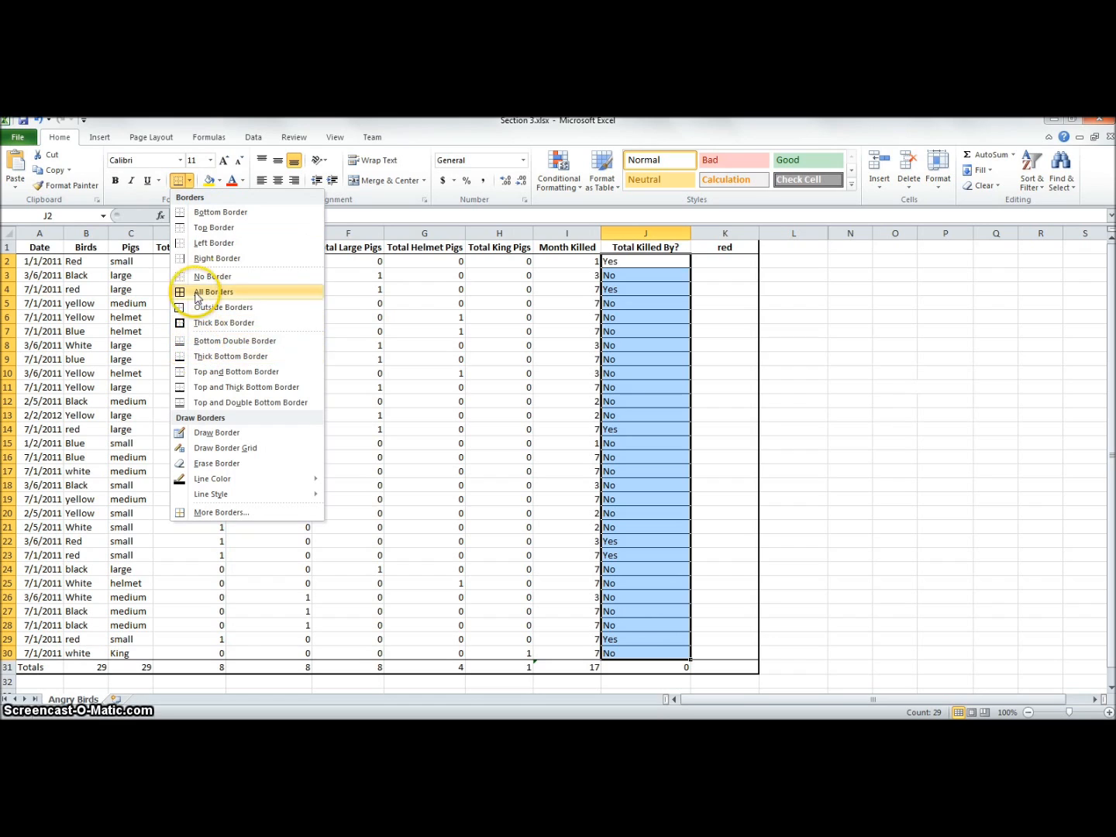
left_click(199, 275)
left_click(636, 357)
- Restore the bottom border under the Total Killed By? header in J1 and under J30
left_click(630, 247)
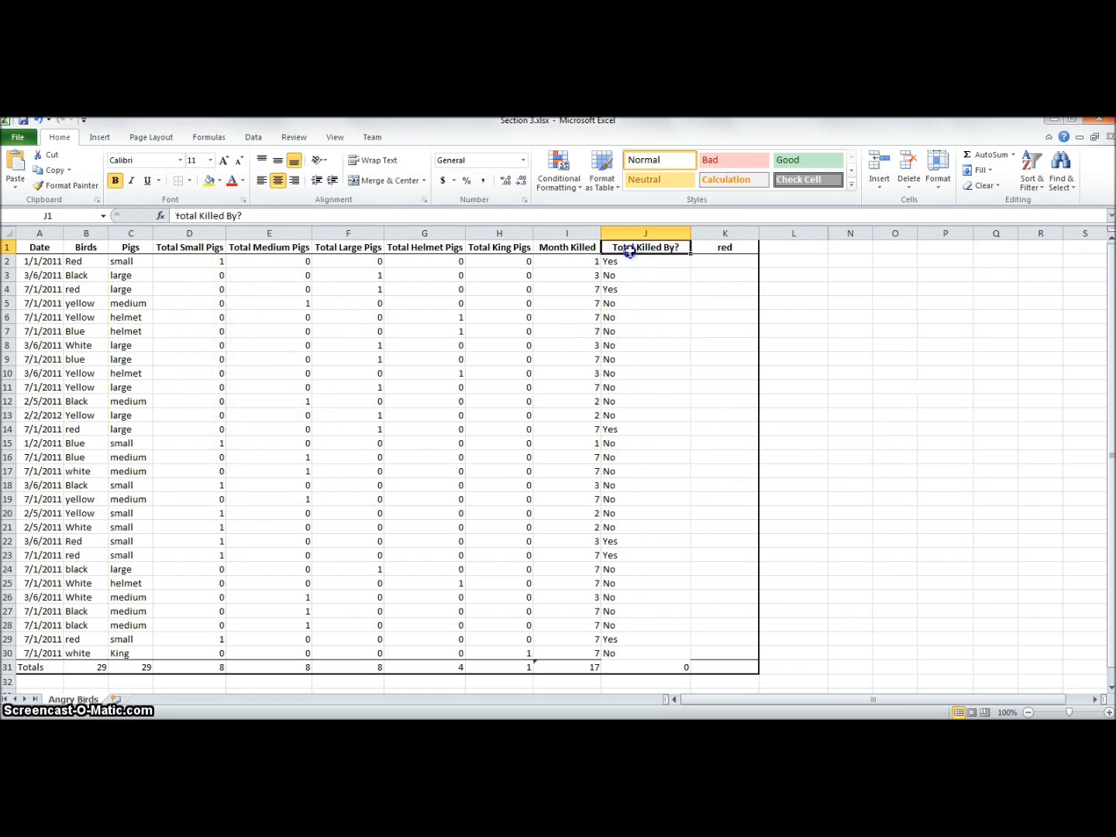
left_click(189, 181)
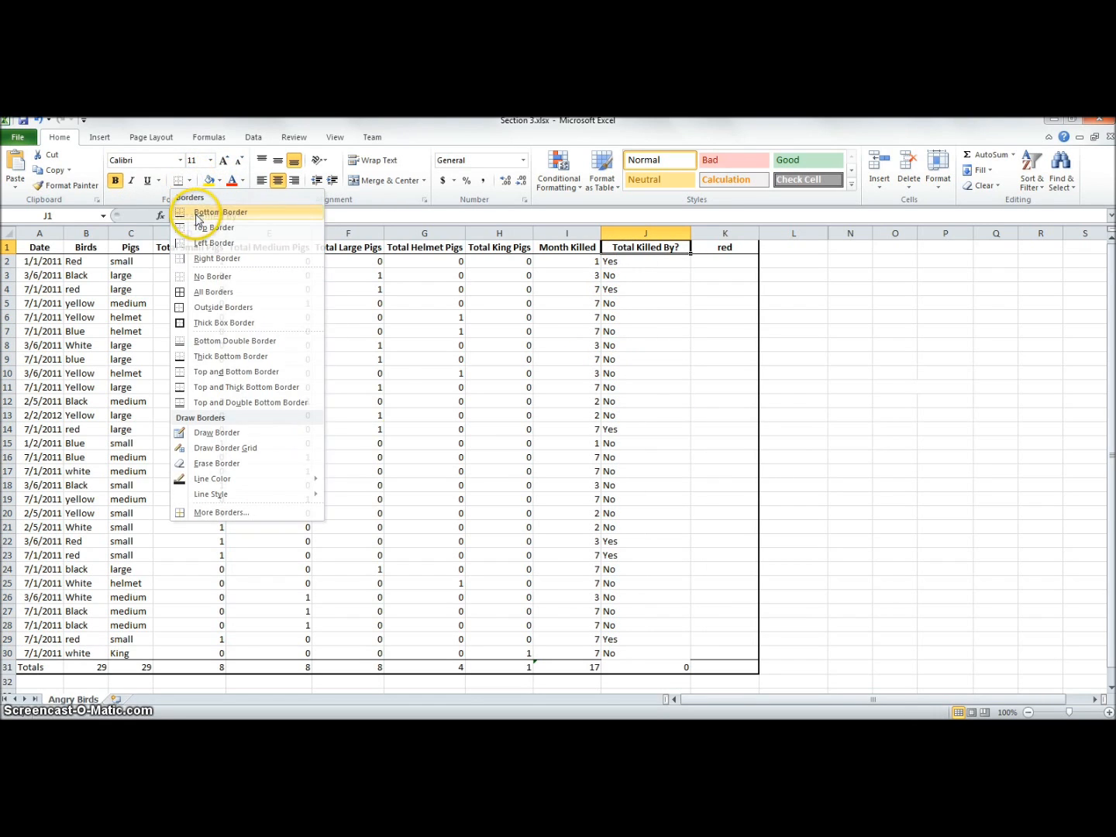
left_click(200, 211)
left_click(620, 653)
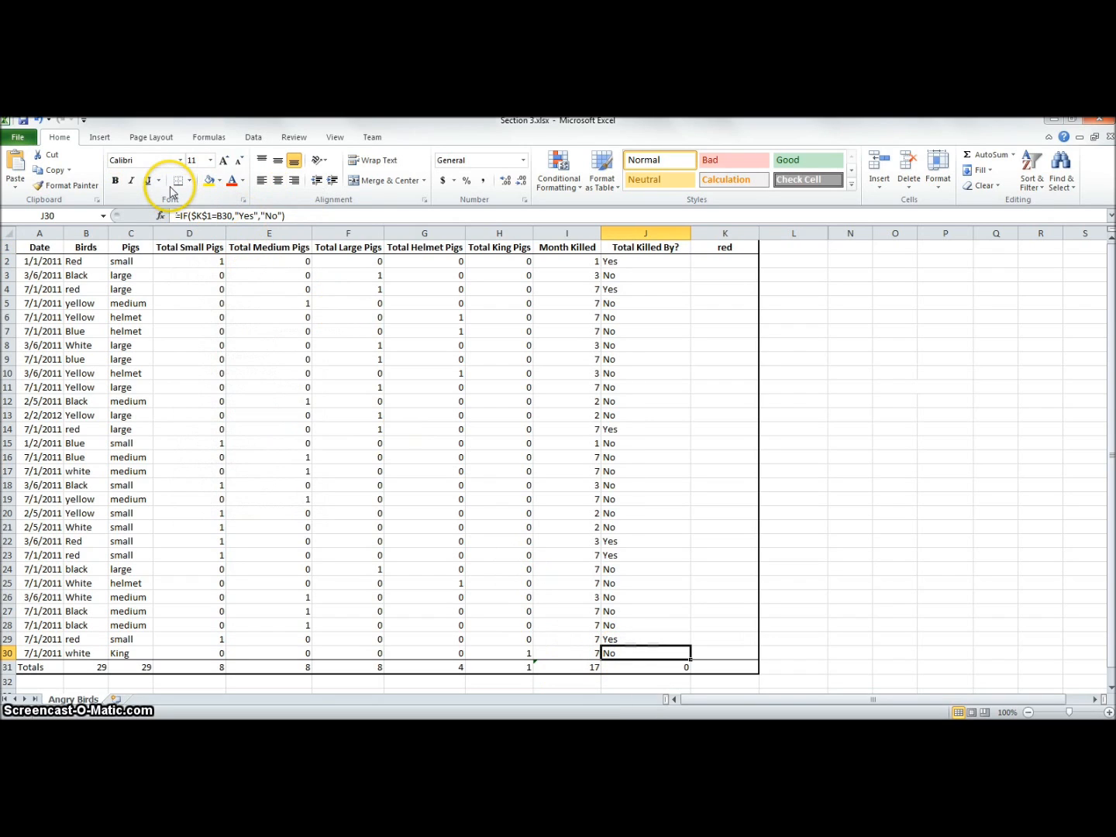
left_click(564, 346)
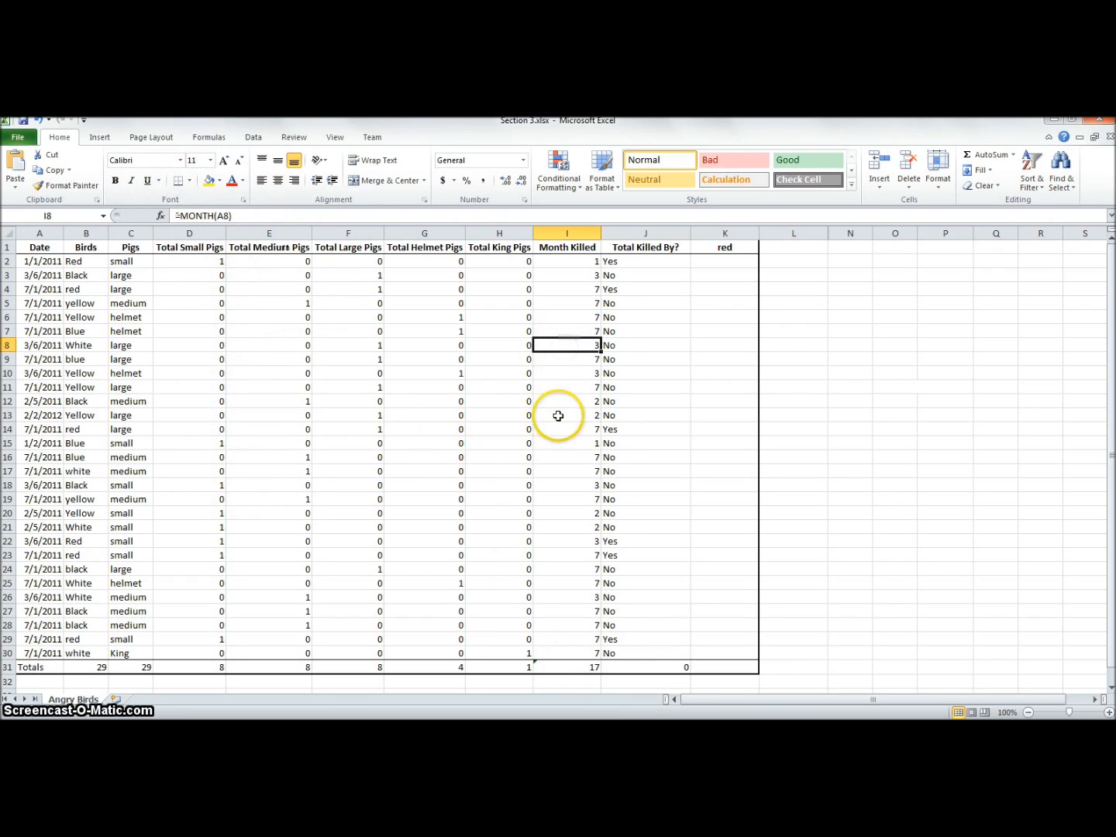
- Replace the total in J31 with =COUNTIF(J2:J30,"Yes") to count the pigs killed by the selected bird
left_click(651, 666)
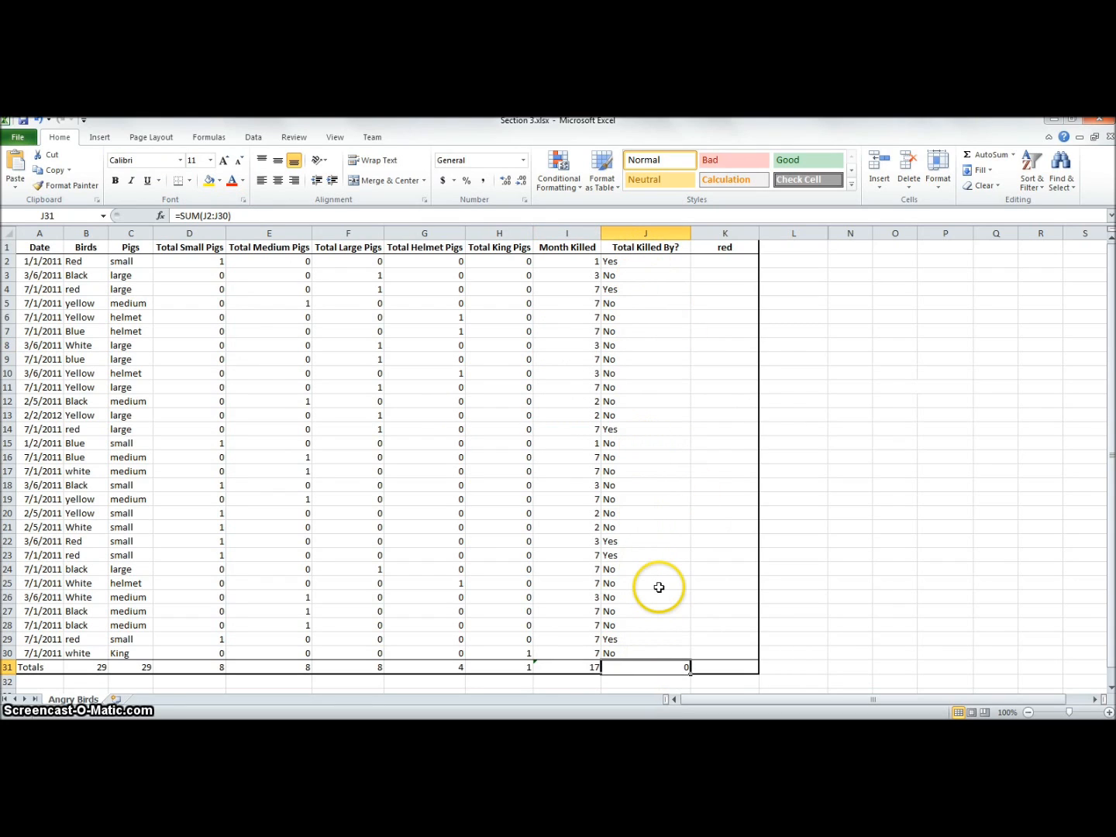
type("=countif(")
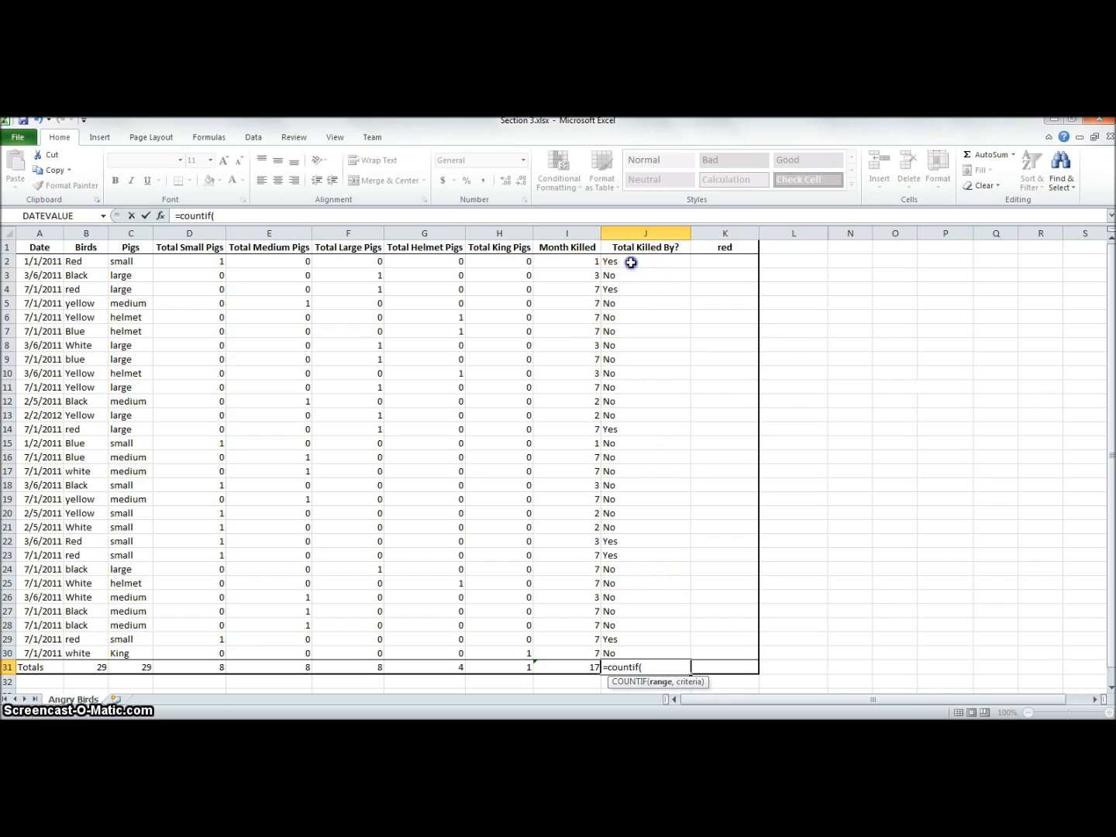
left_click_drag(629, 261, 625, 653)
type("=")
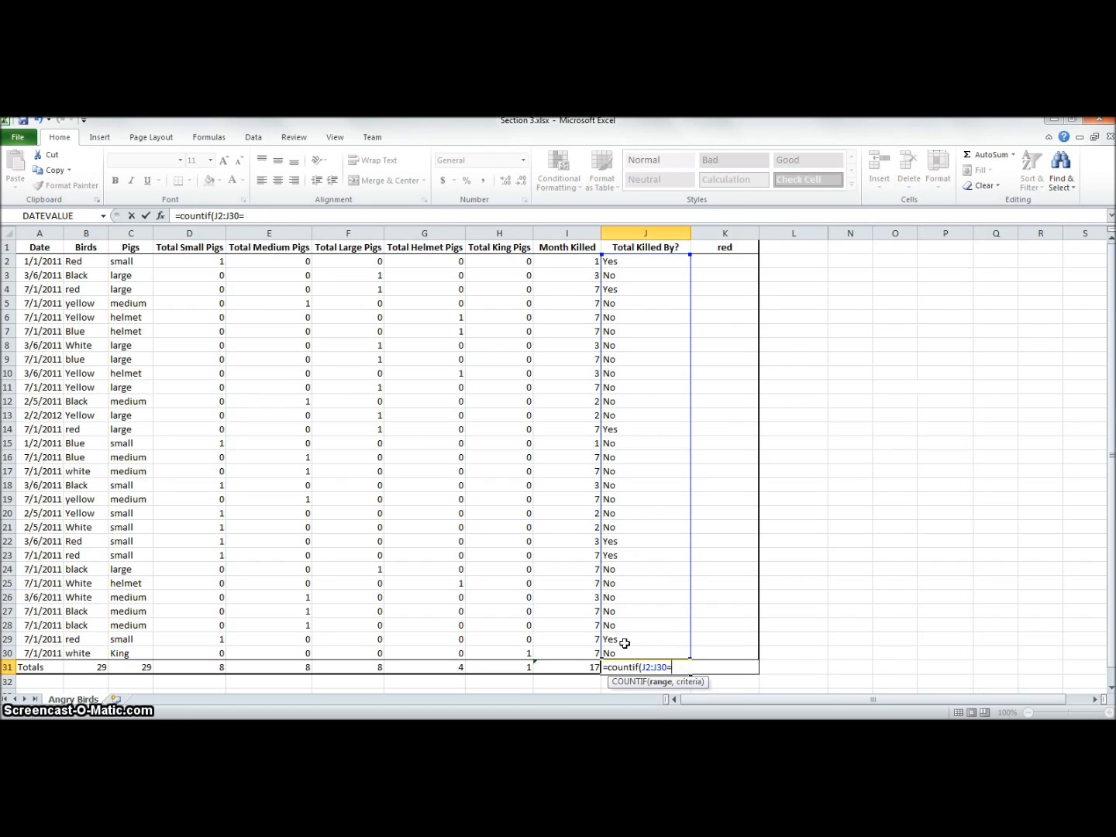
key("BackSpace")
type(",\"Yes")
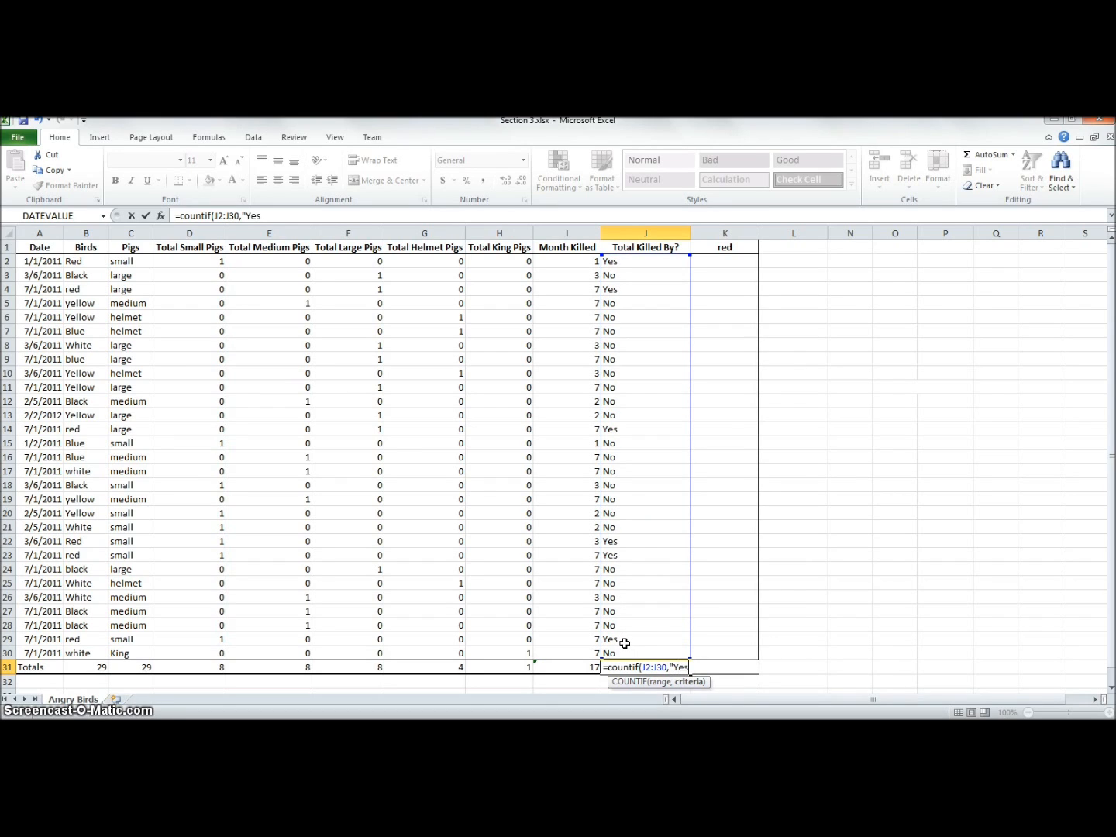
type("es\")")
key("Return")
left_click(667, 665)
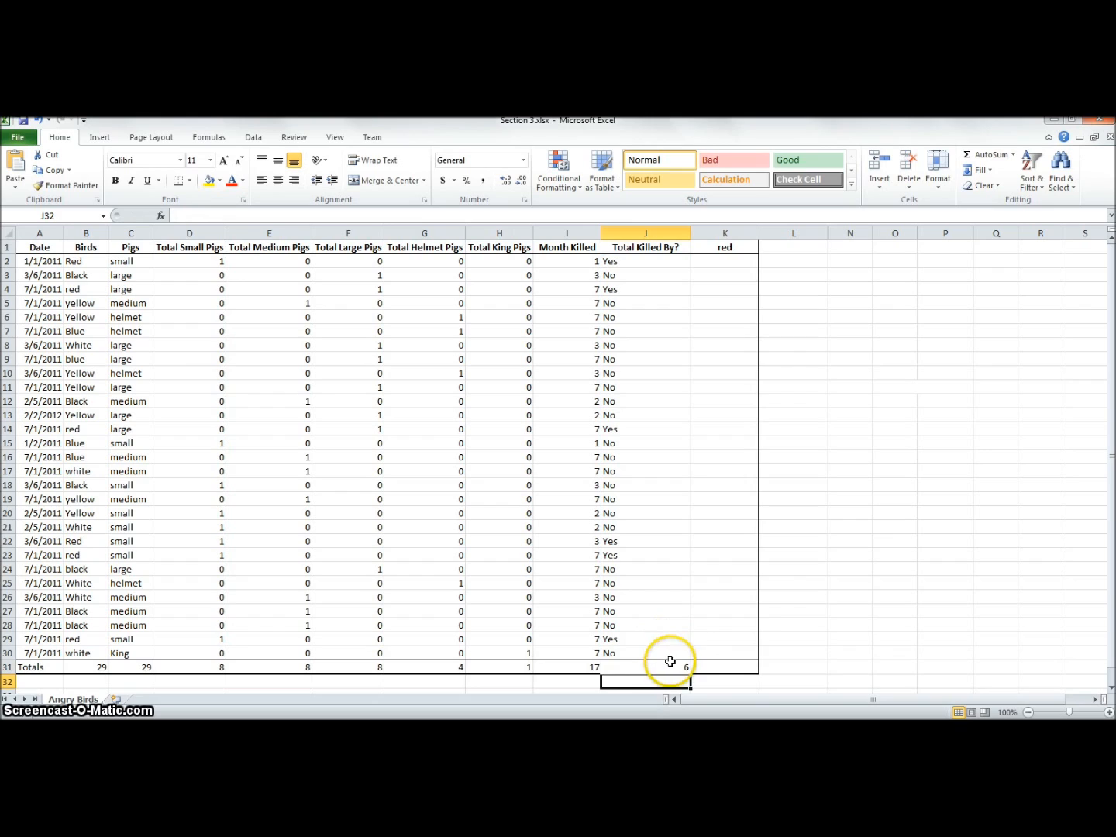
left_click(716, 613)
left_click(668, 663)
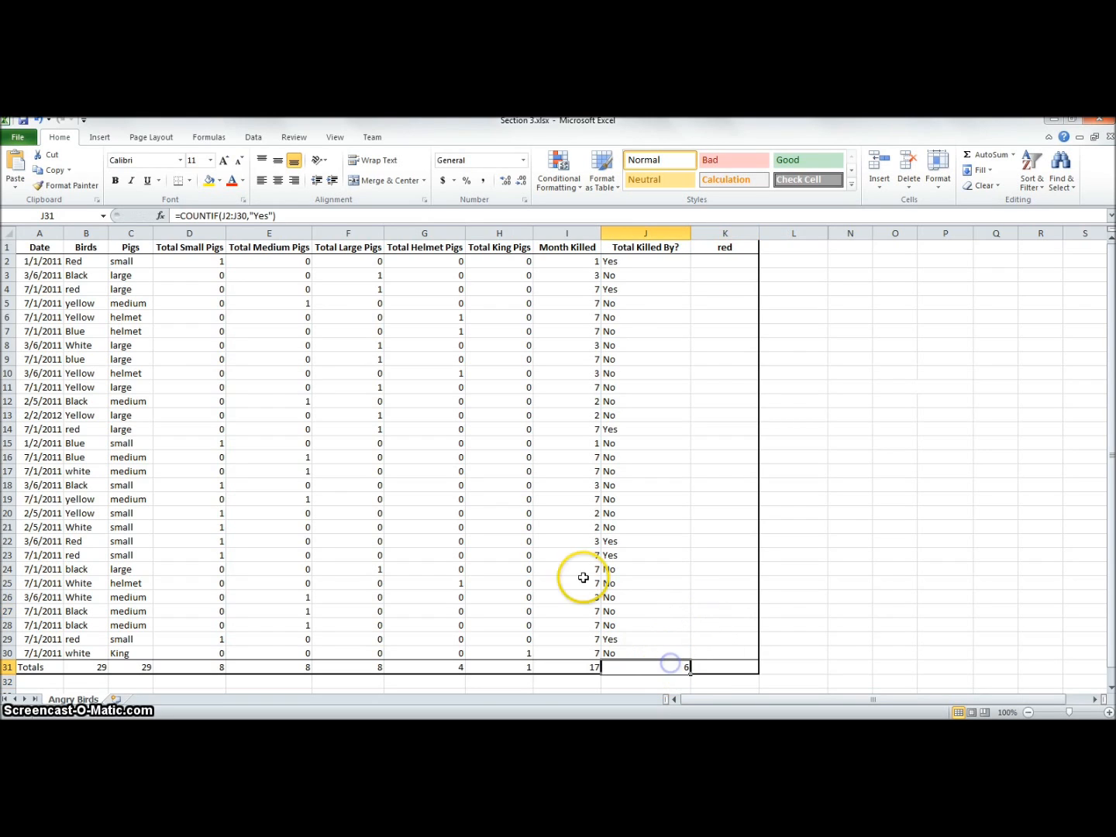
- Test the J31 count by switching K1 through black, blue, white and yellow, returning it to red
left_click(736, 247)
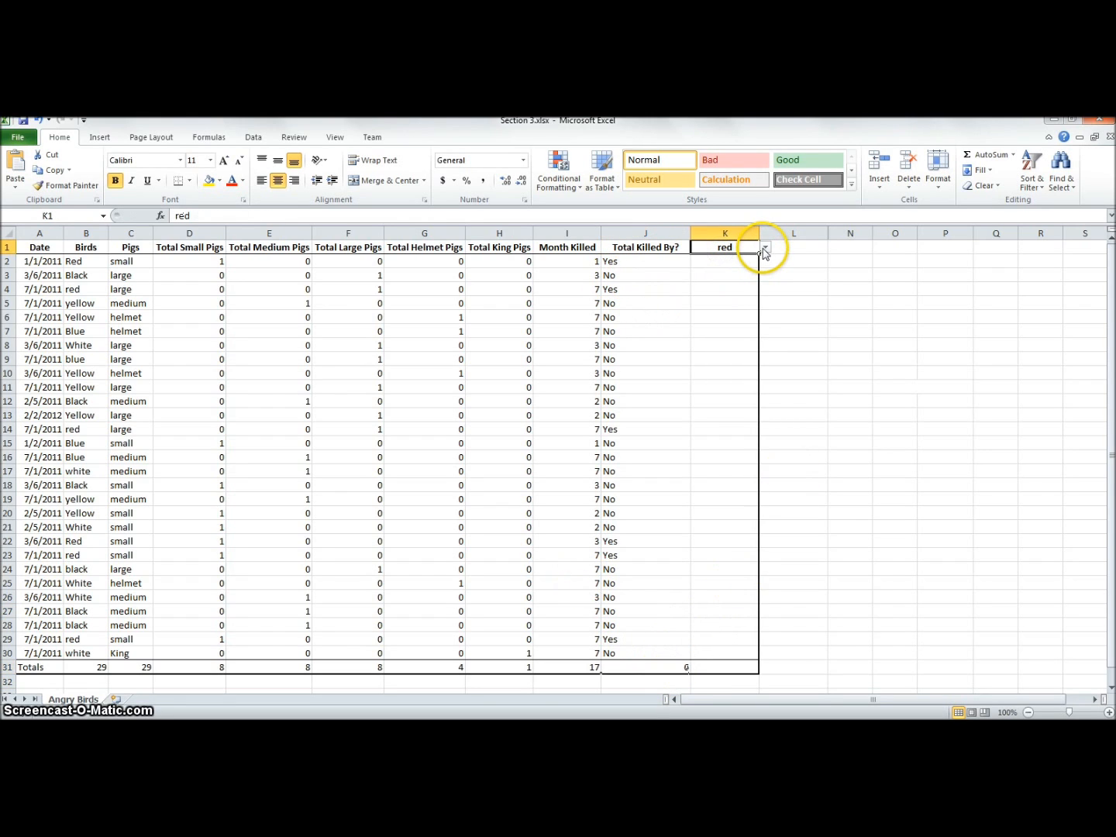
left_click(765, 250)
left_click(746, 270)
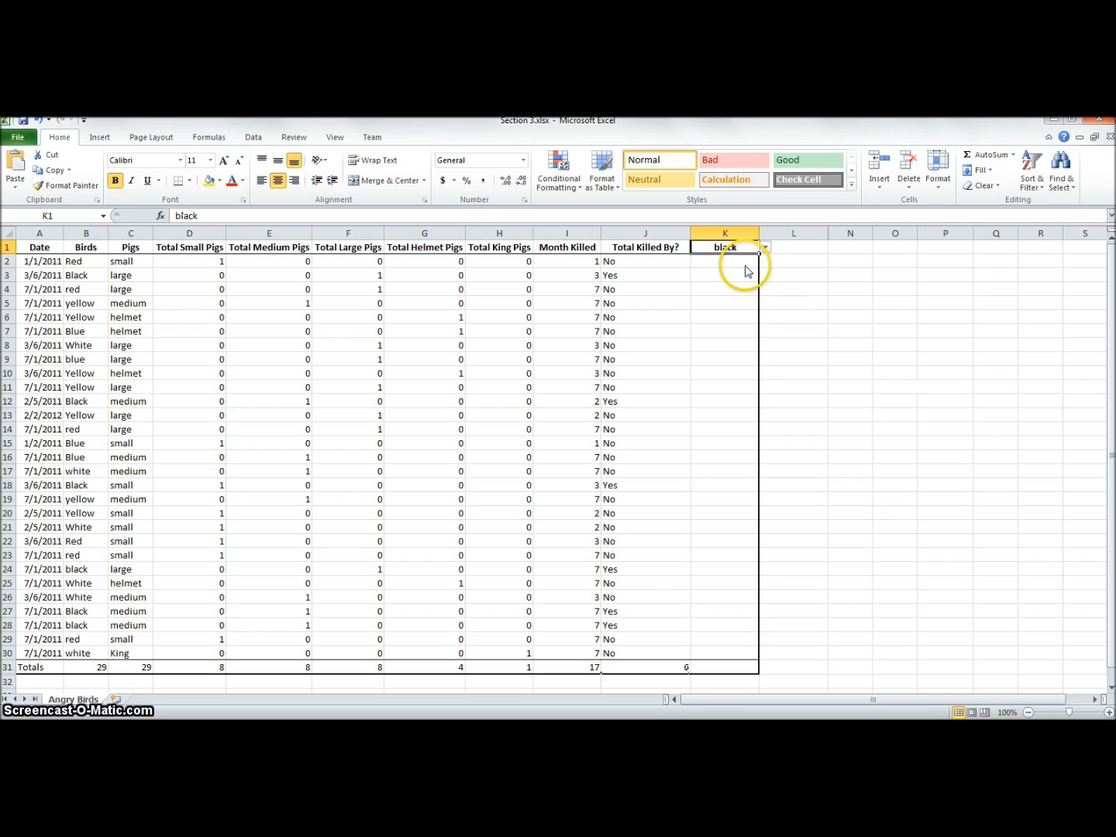
left_click(765, 248)
left_click(742, 280)
left_click(766, 248)
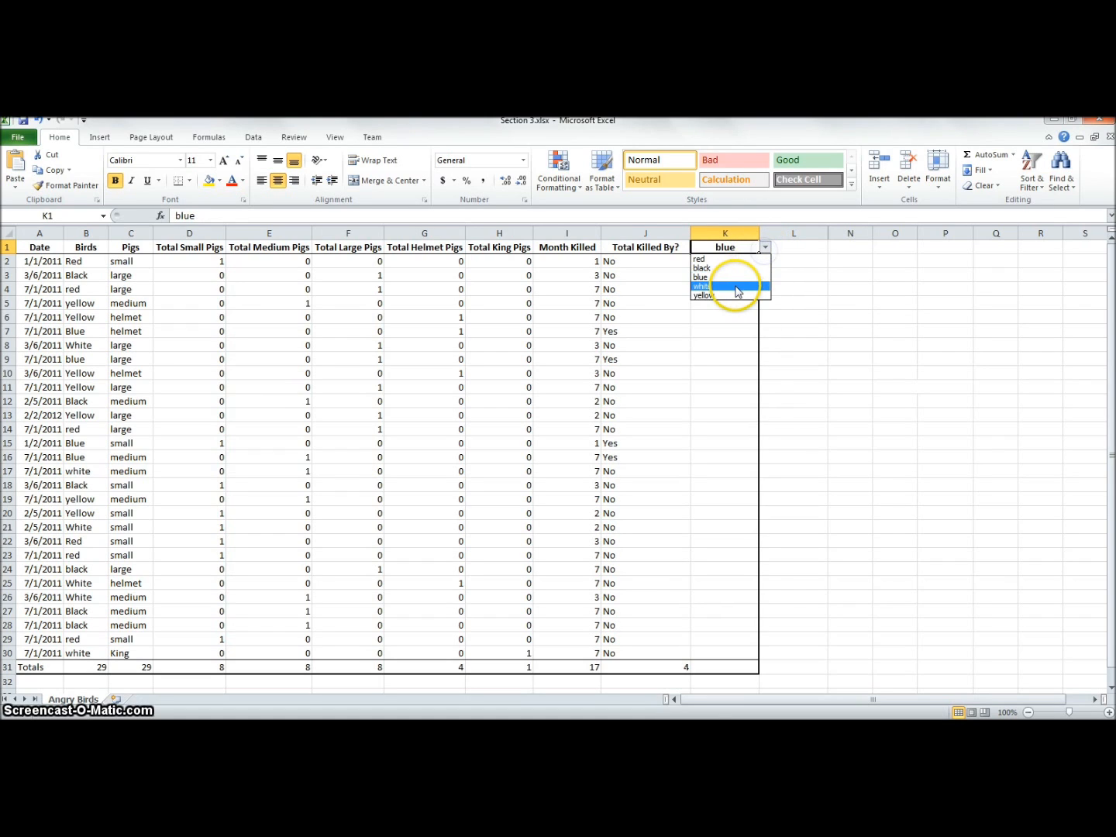
left_click(736, 287)
left_click(766, 247)
left_click(764, 295)
left_click(765, 248)
left_click(757, 259)
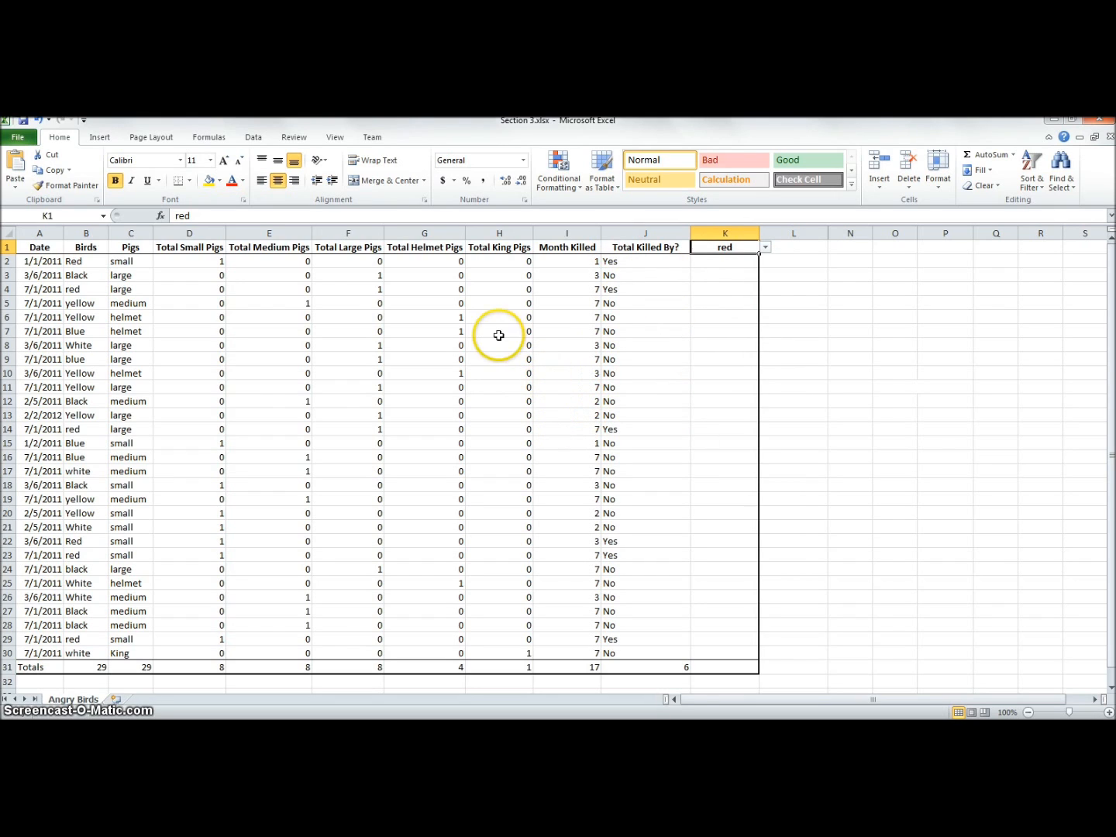
left_click(553, 261)
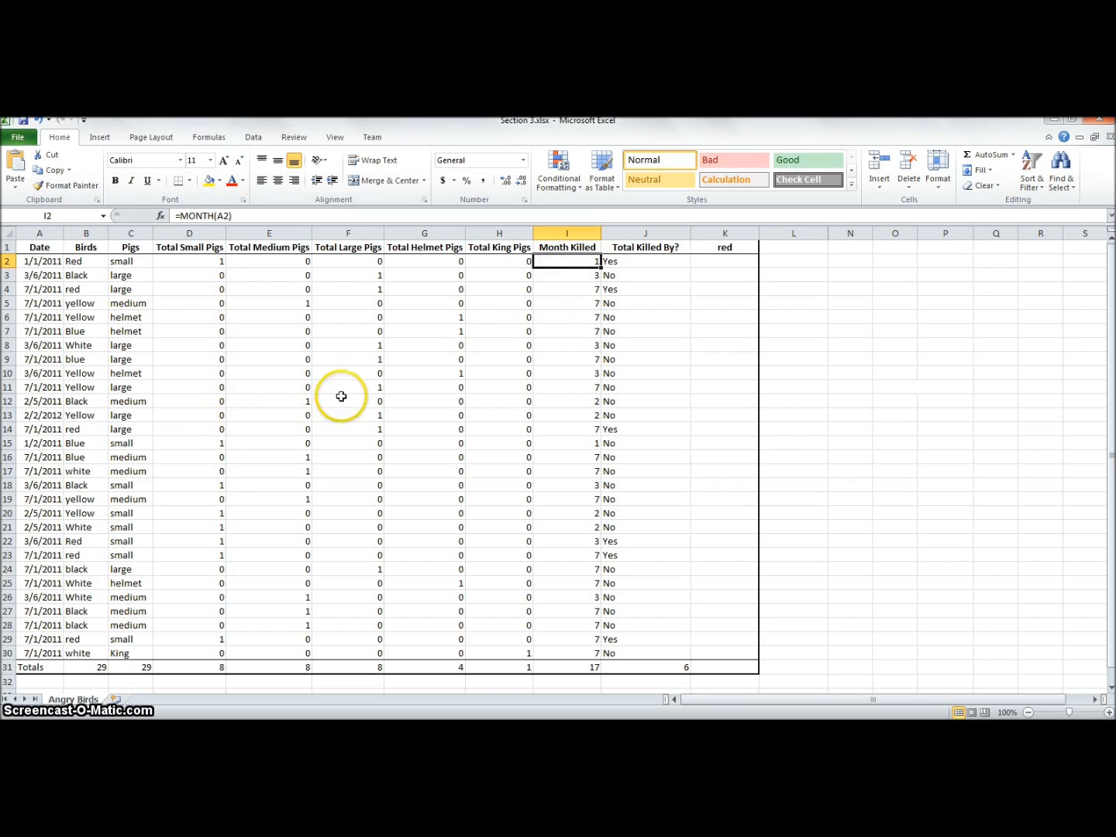